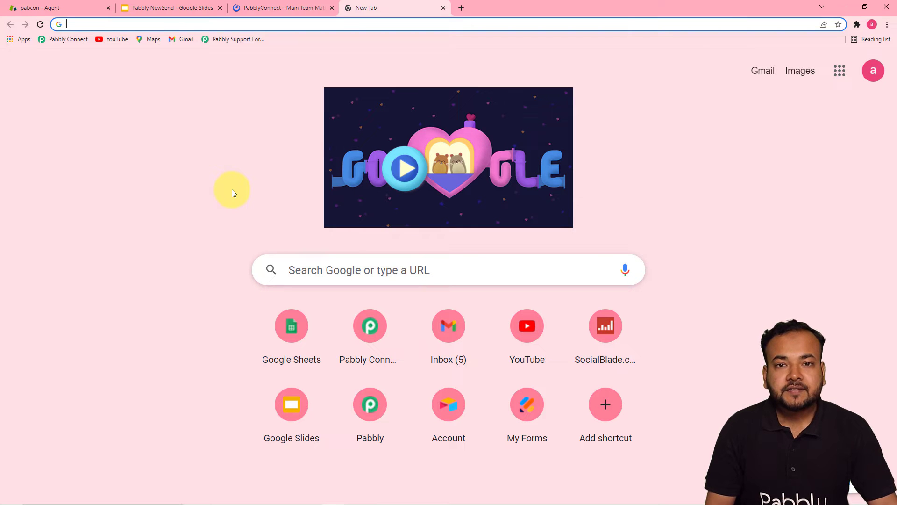
Open Pabbly Connect and create a workflow named "Send Tickets Raised in Zendesk to Mattermost Automatically".
click(65, 38)
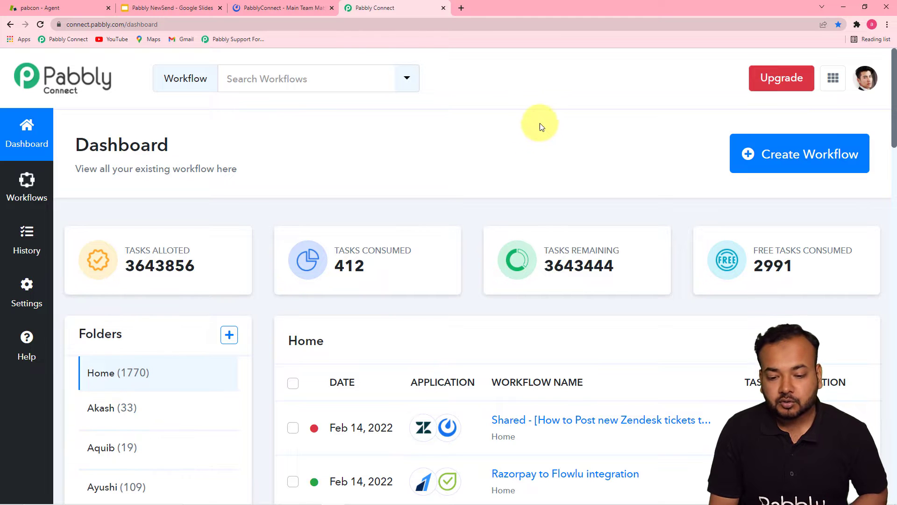
click(819, 163)
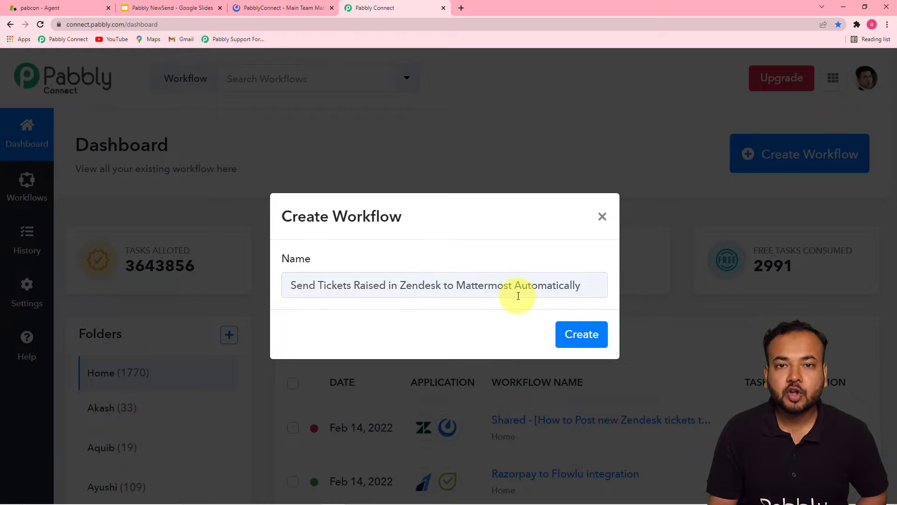
click(575, 336)
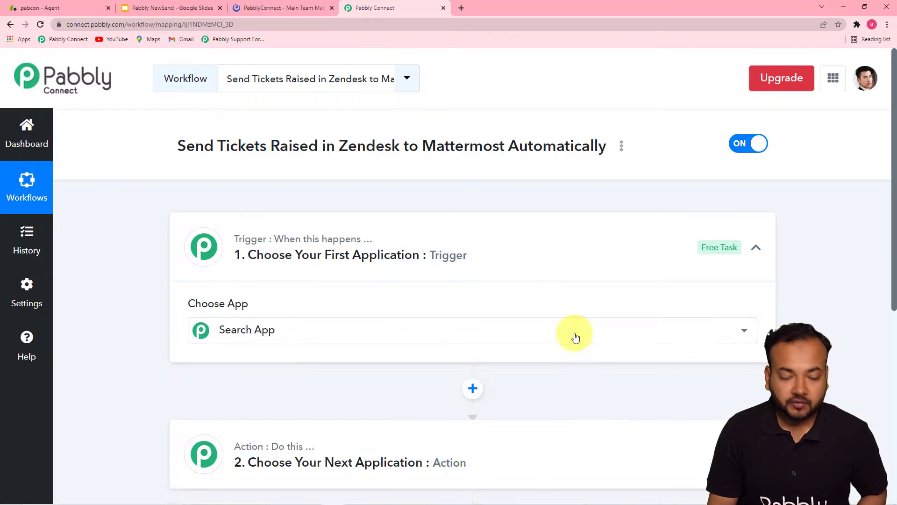
click(574, 333)
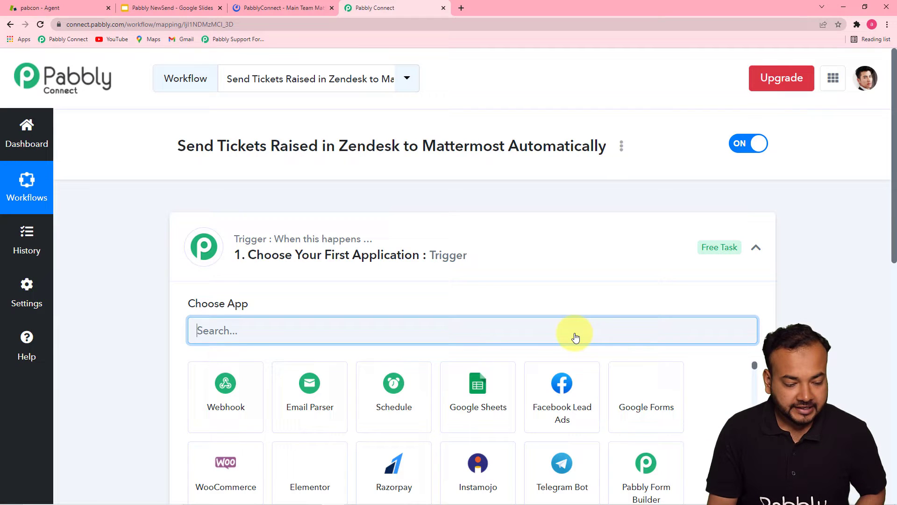
click(753, 241)
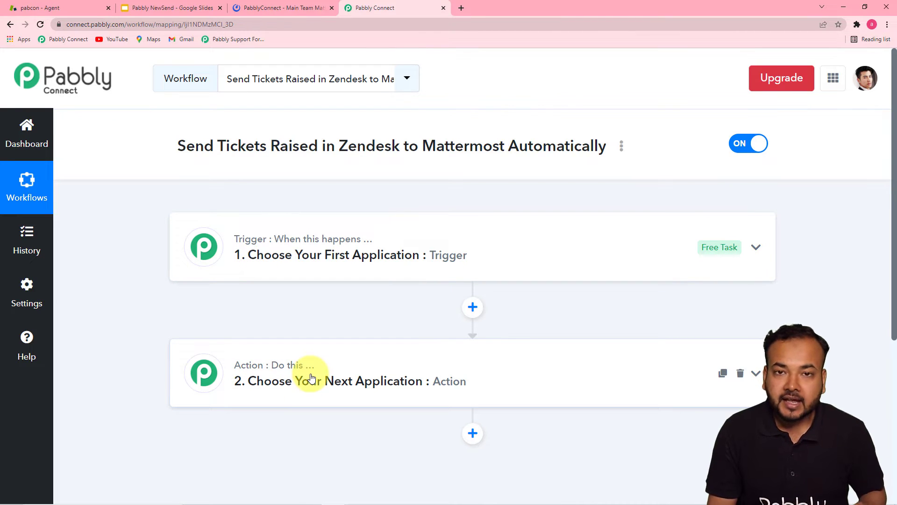
mouse_move(312, 372)
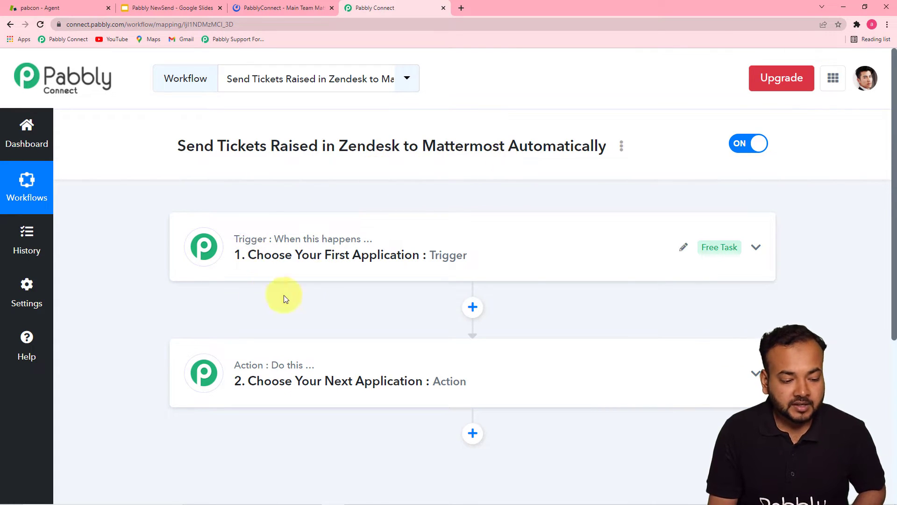
Set the workflow's trigger application to Zendesk with New Ticket as the trigger event.
click(301, 263)
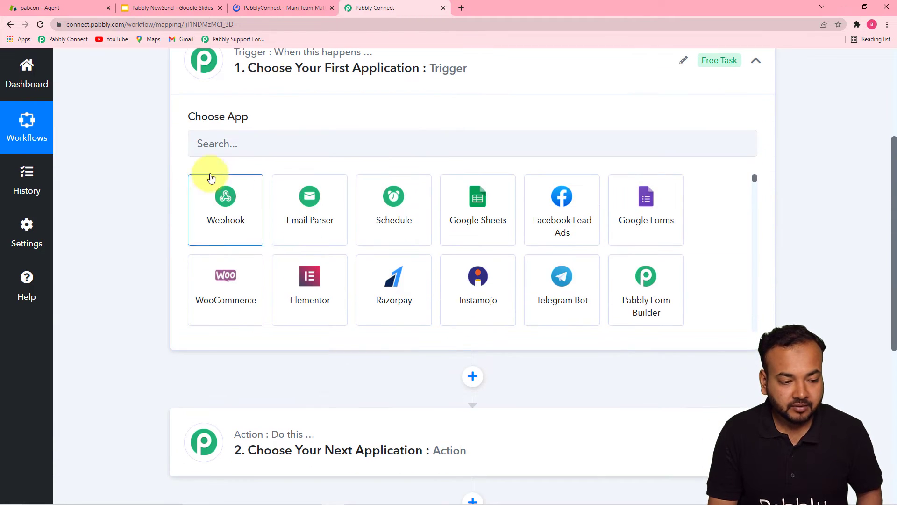
click(322, 144)
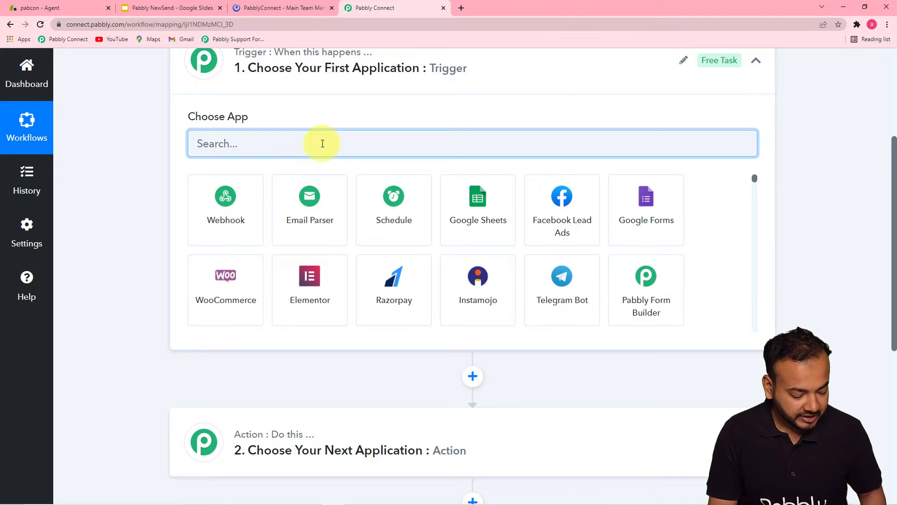
text(zendes)
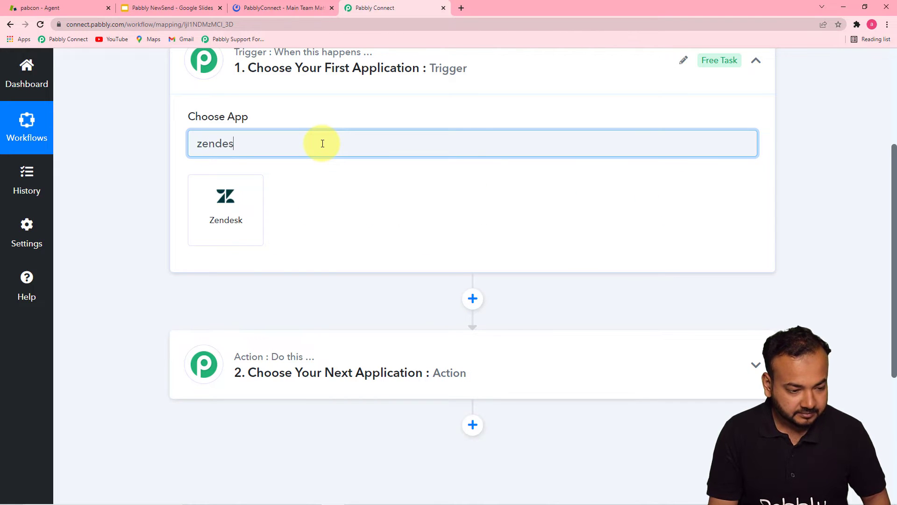
click(228, 231)
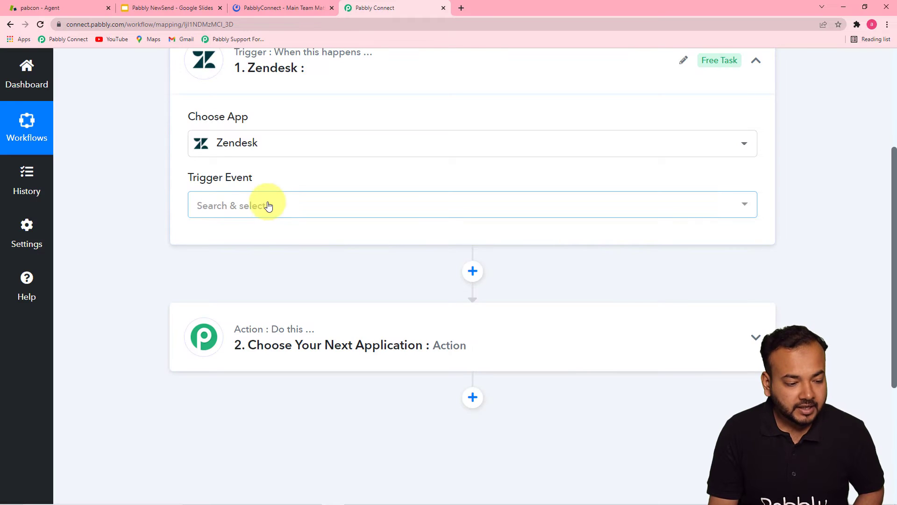
click(269, 206)
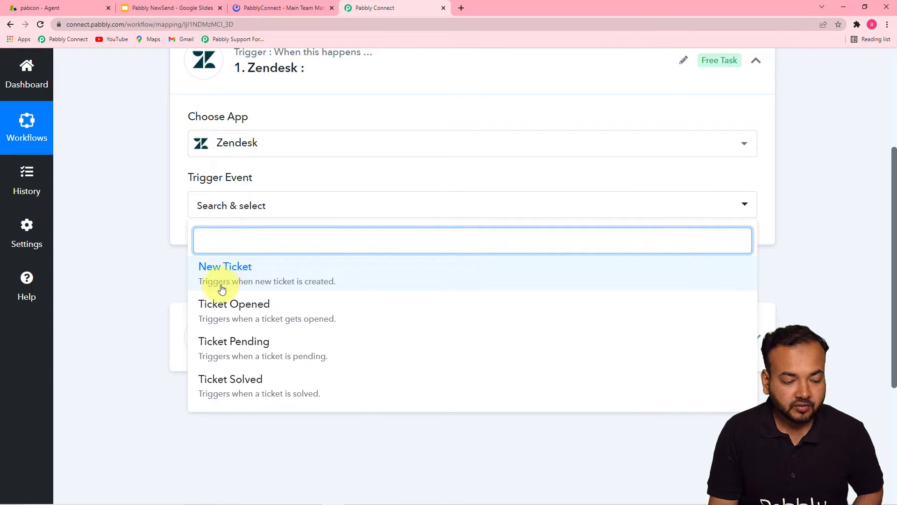
click(311, 286)
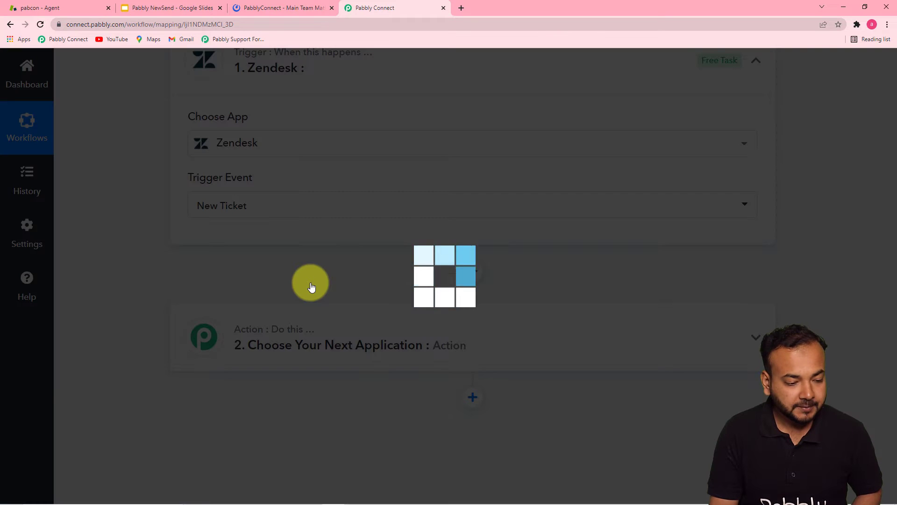
Review the Zendesk webhook setup instructions and open the admin settings in Zendesk.
scroll(307, 280, down, 3)
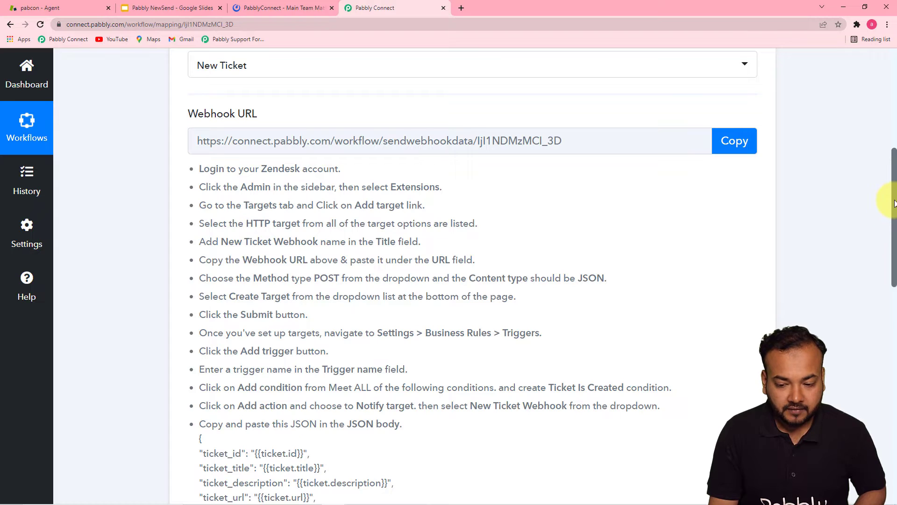
scroll(894, 203, down, 2)
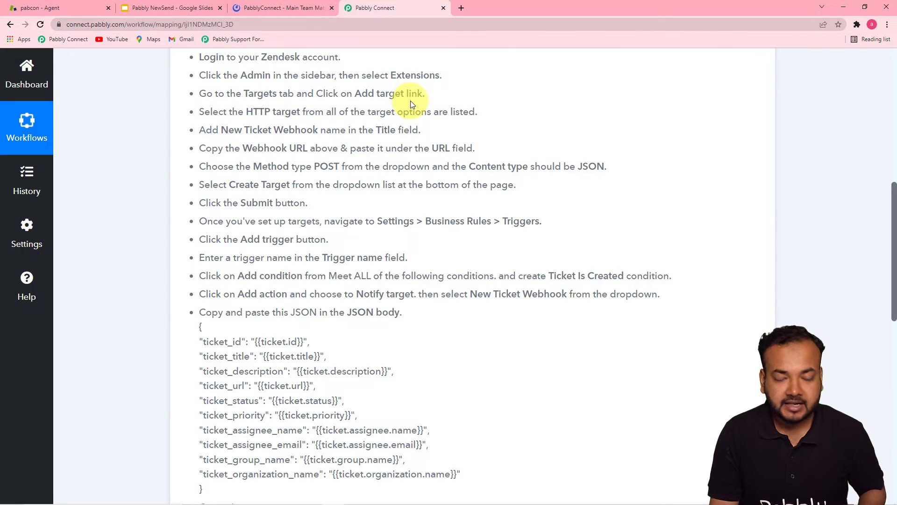
click(75, 12)
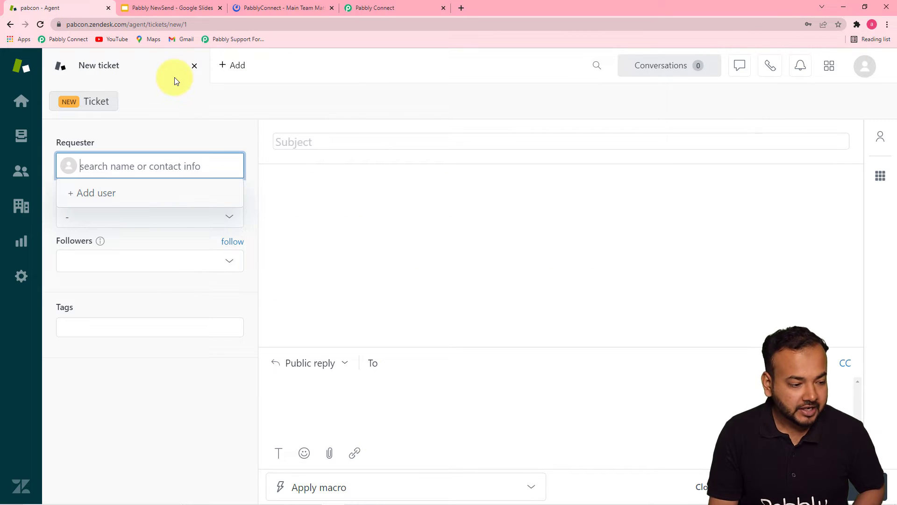
click(21, 276)
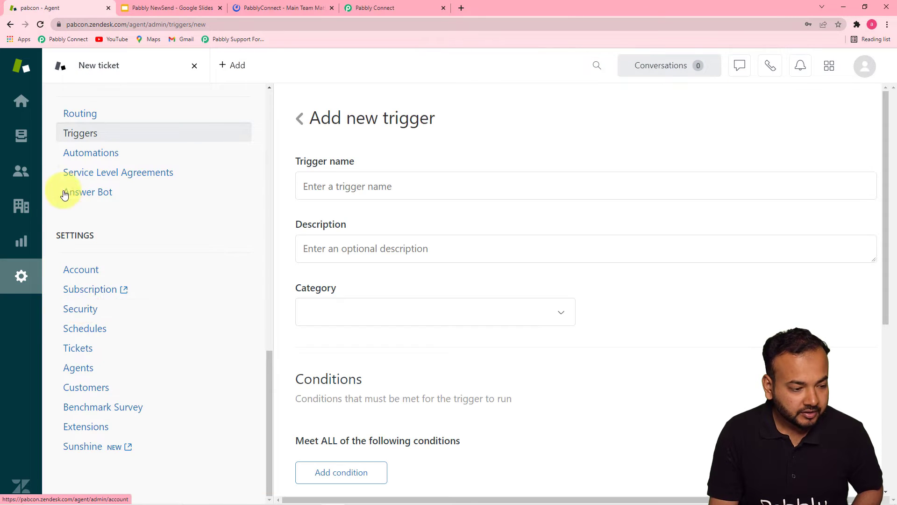
click(80, 135)
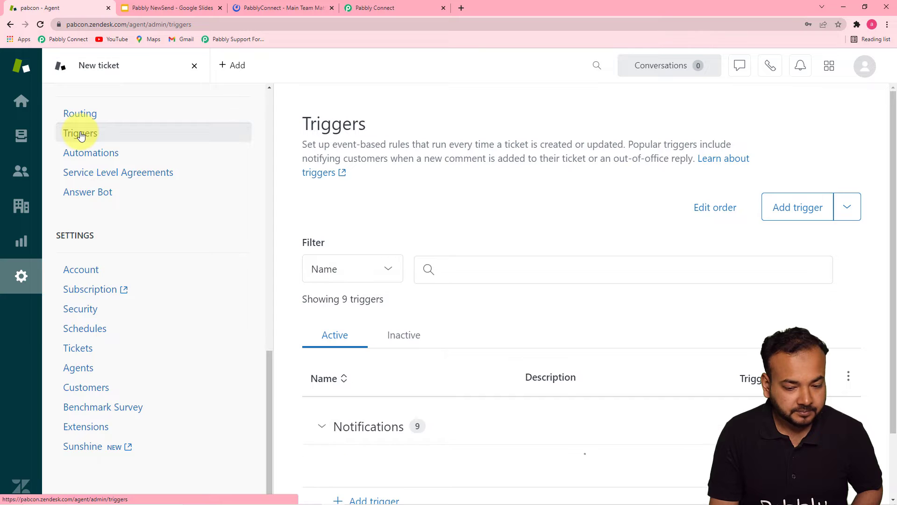
click(613, 256)
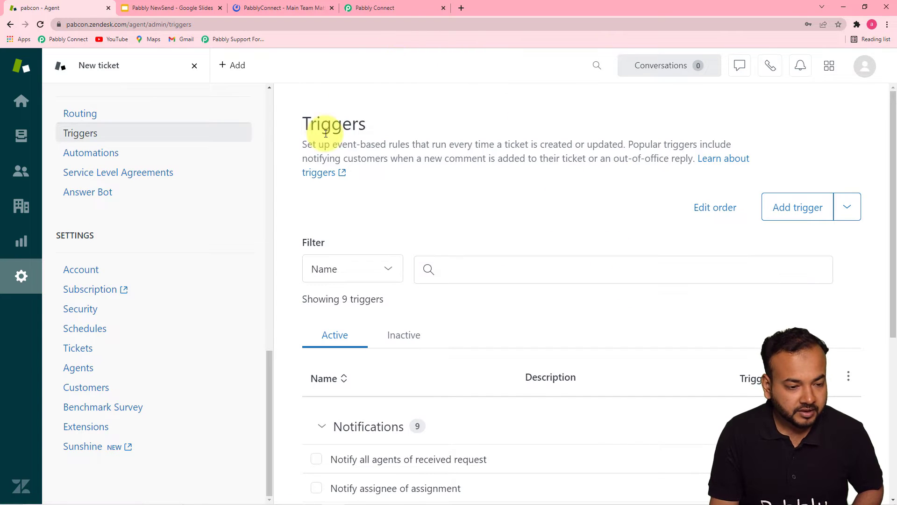
click(389, 10)
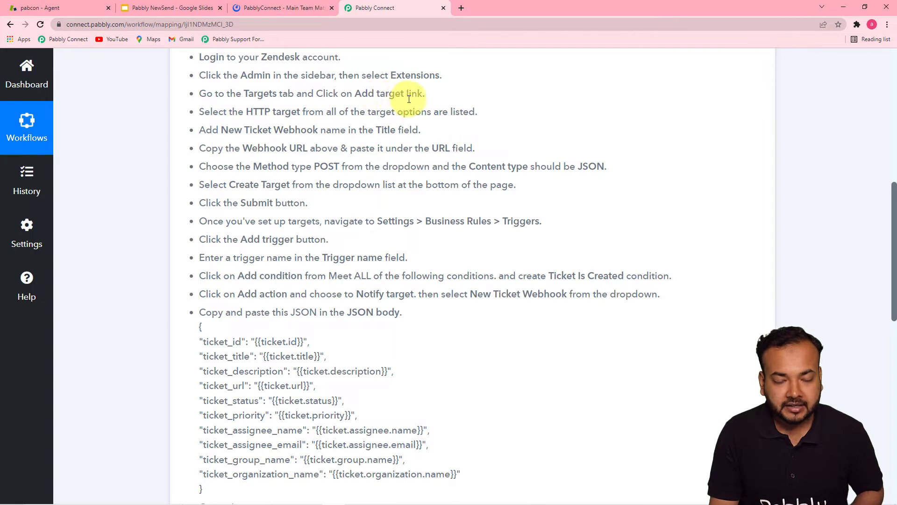
click(97, 14)
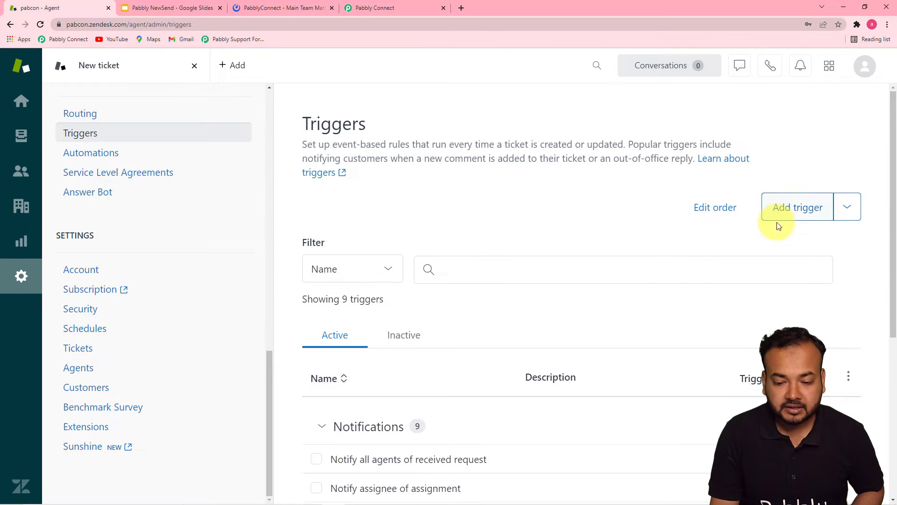
click(794, 208)
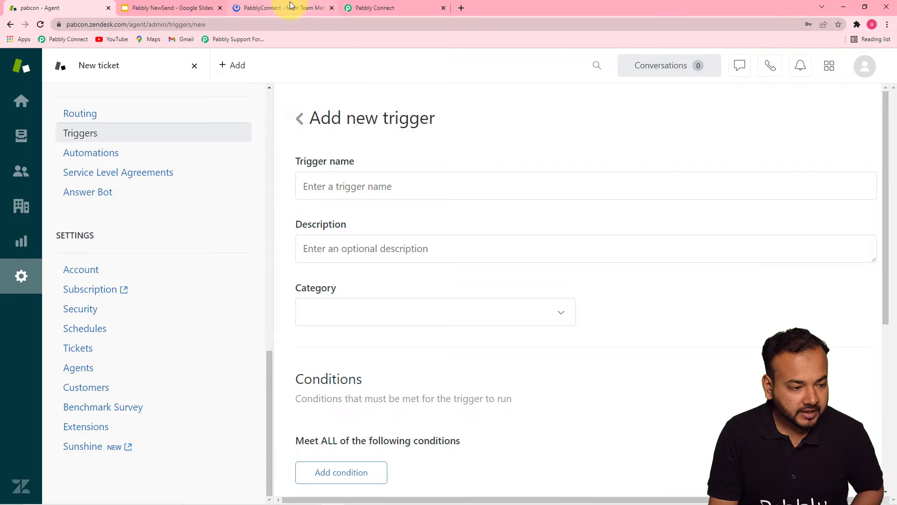
click(390, 12)
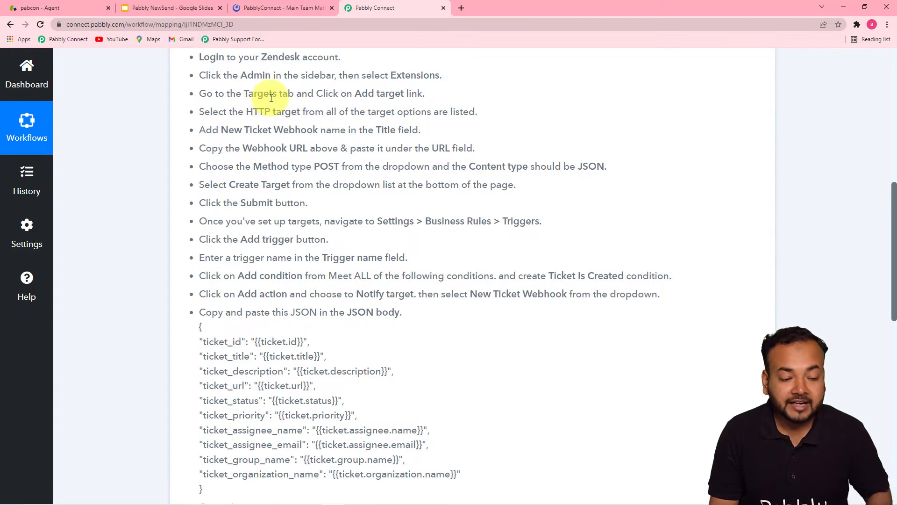
click(38, 8)
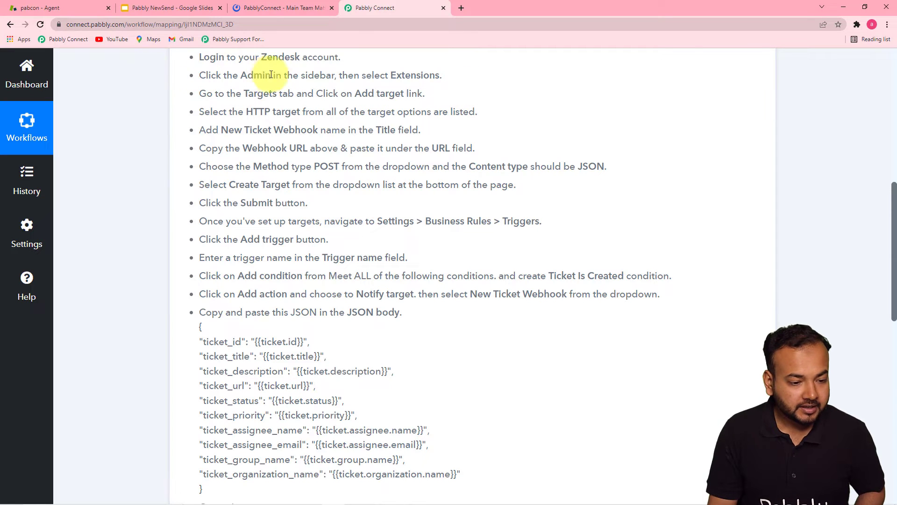
Open the Extensions settings in Zendesk and start adding a target as the Pabbly instructions describe.
click(85, 12)
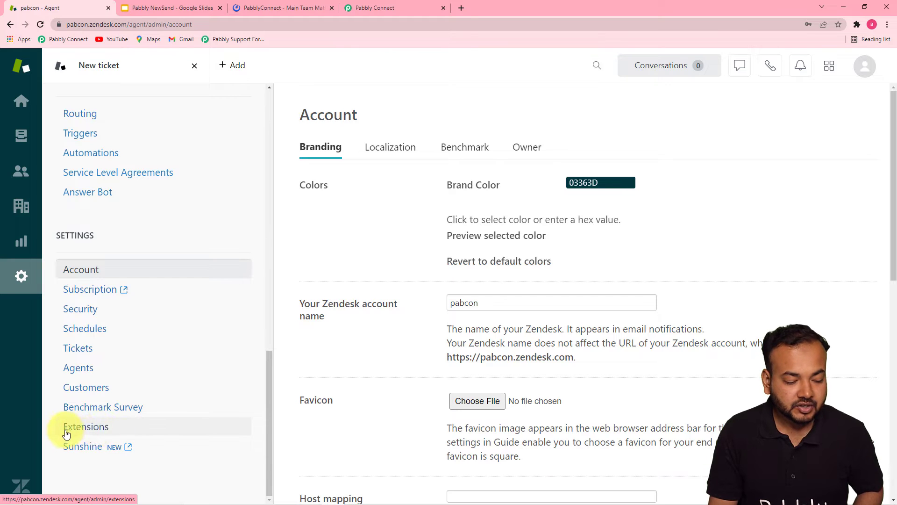
click(102, 434)
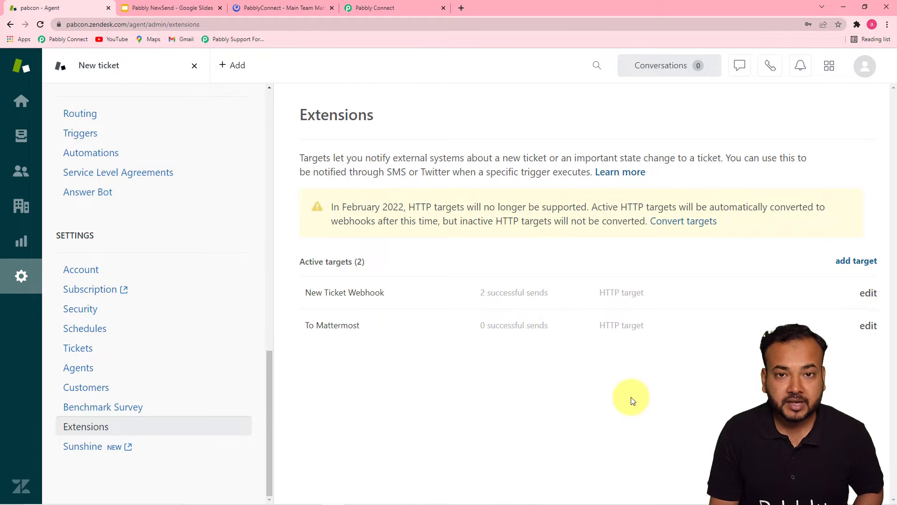
click(387, 5)
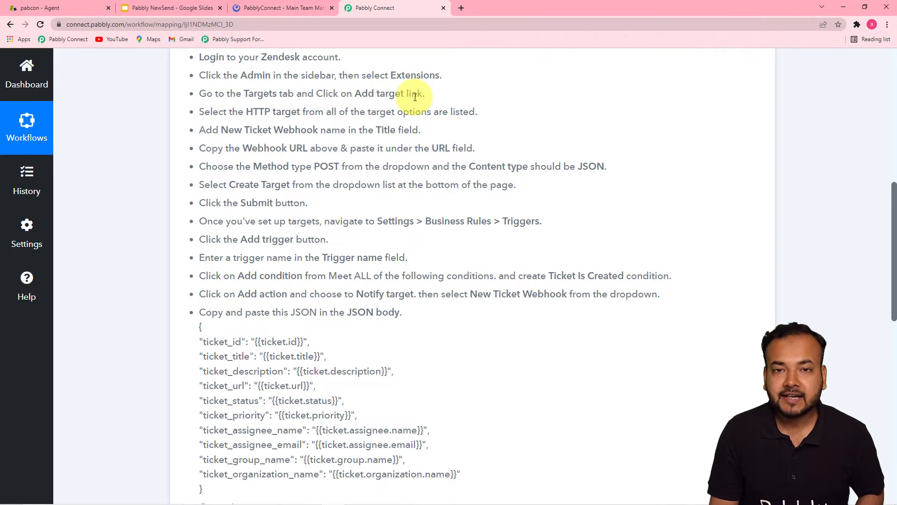
click(86, 9)
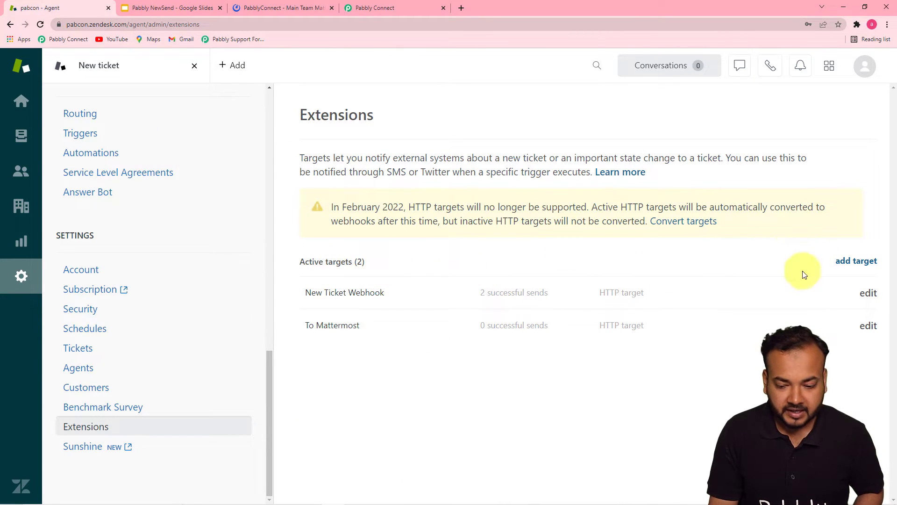
click(836, 270)
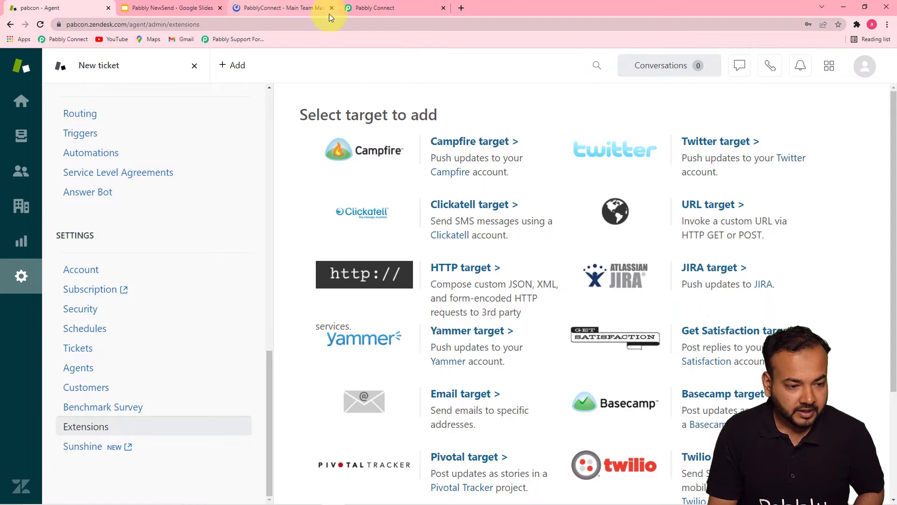
Choose HTTP target as the Zendesk target type and enter the Pabbly webhook URL as its Url.
click(374, 10)
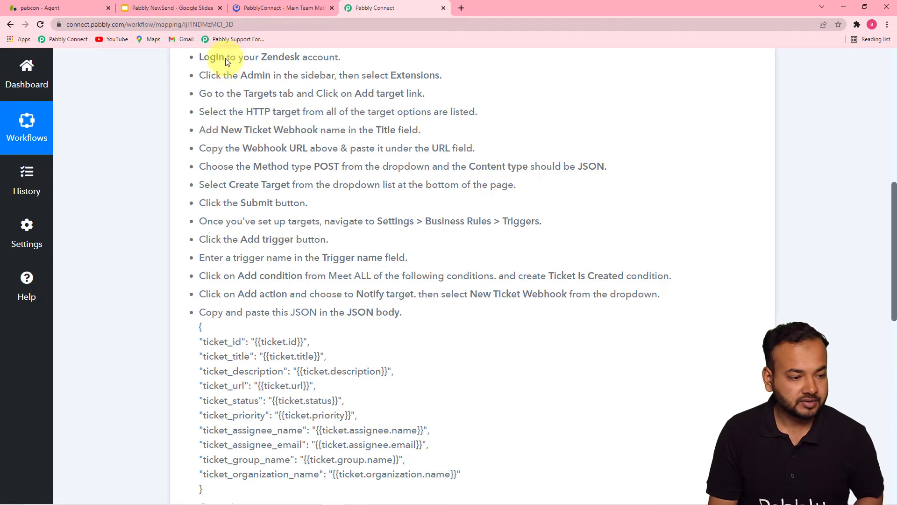
click(85, 10)
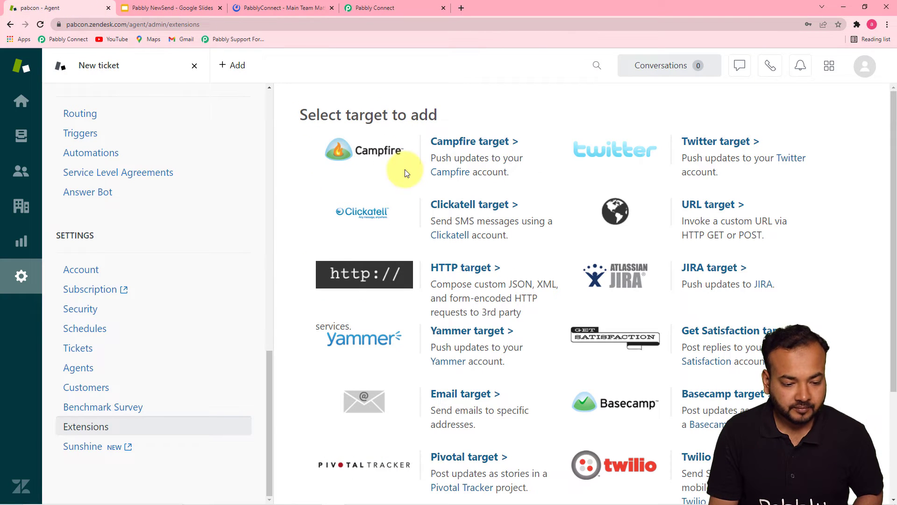
click(457, 271)
key(ctrl+v)
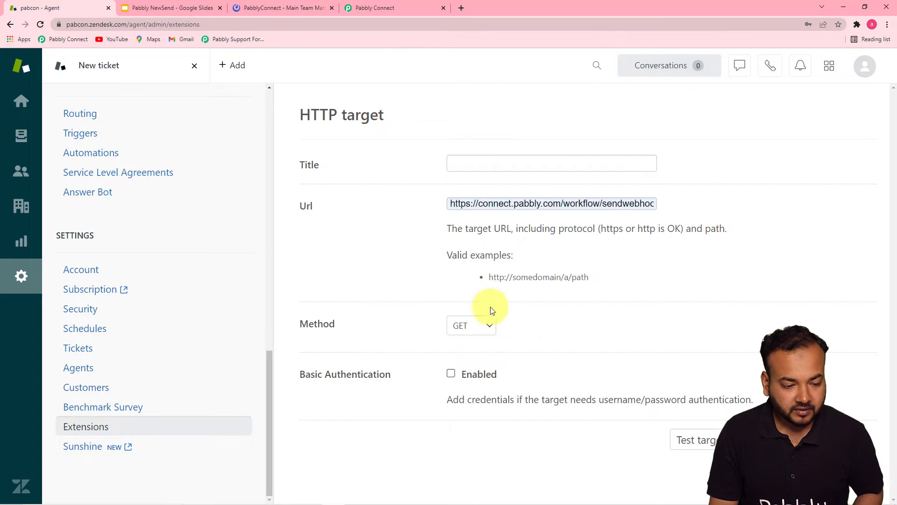
Close the Google Slides tab and return to the HTTP target form in Zendesk.
click(375, 9)
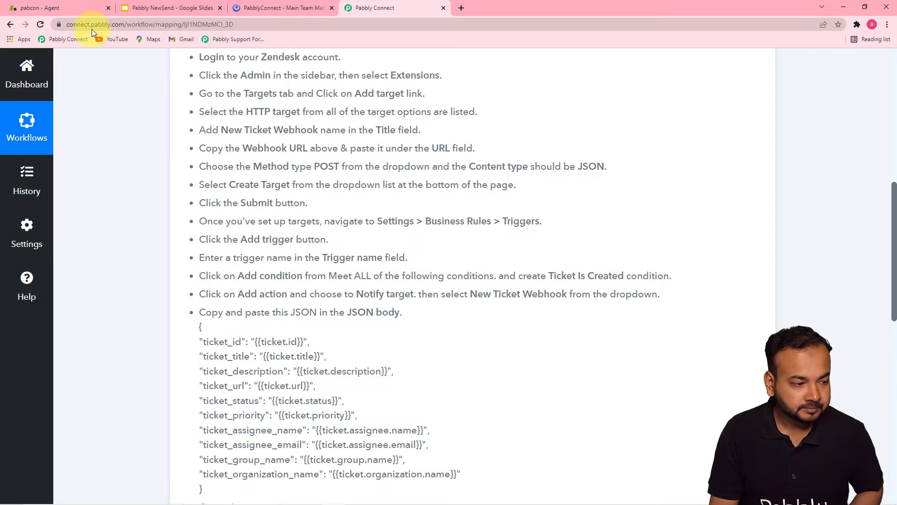
click(220, 8)
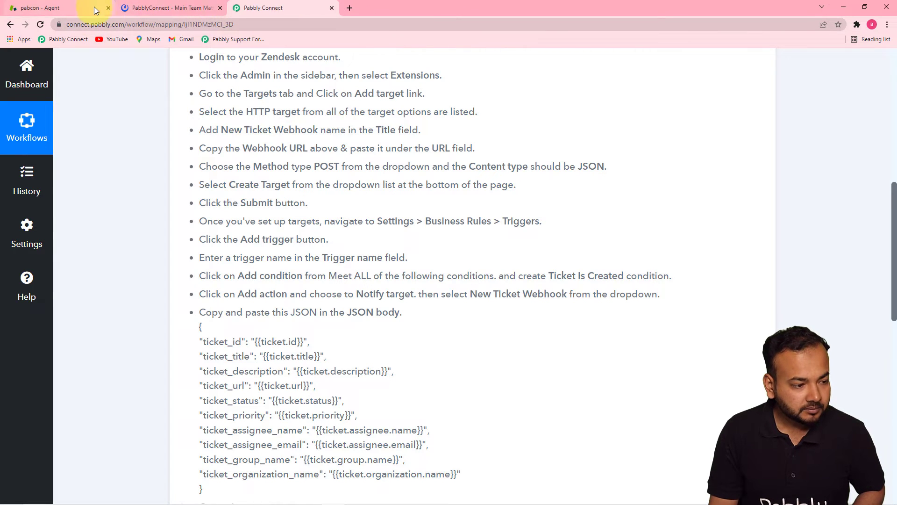
click(94, 7)
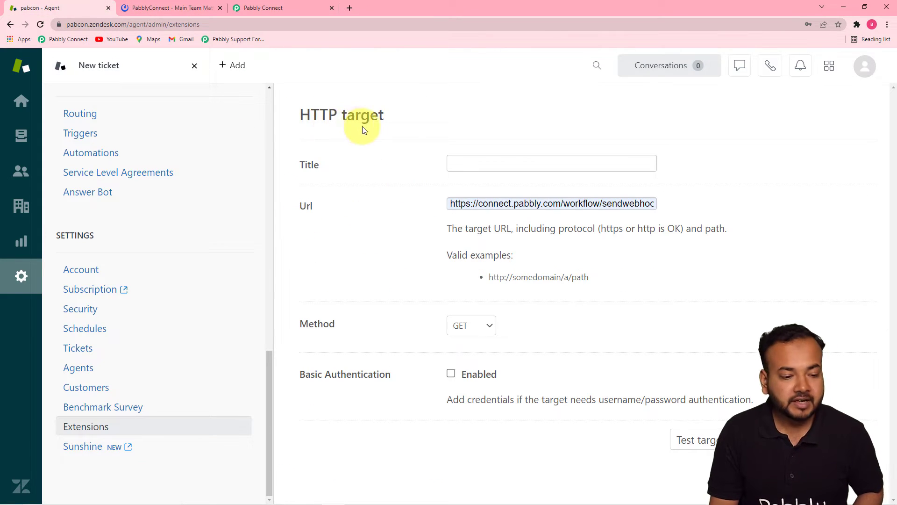
Copy the name New Ticket Webhook from the Pabbly instructions and enter it as the Zendesk HTTP target's Title.
click(279, 8)
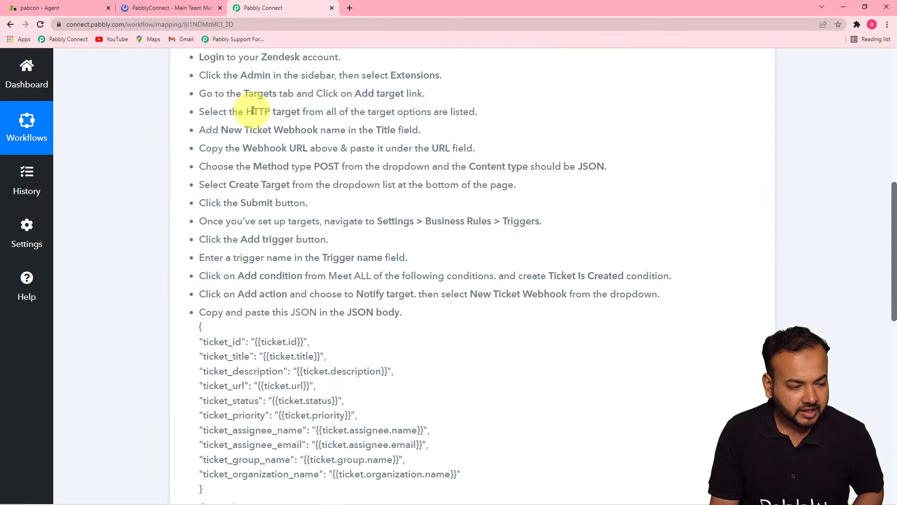
drag(222, 132, 318, 141)
click(303, 131)
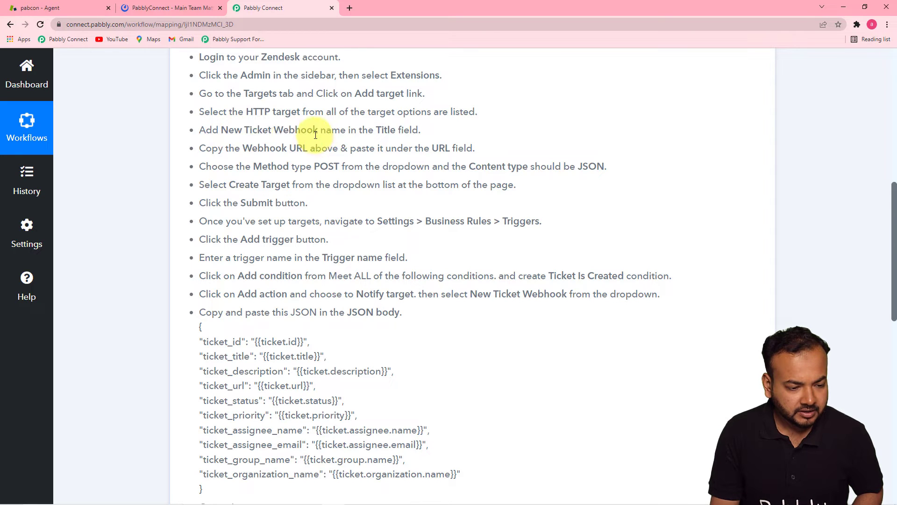
drag(220, 131, 319, 138)
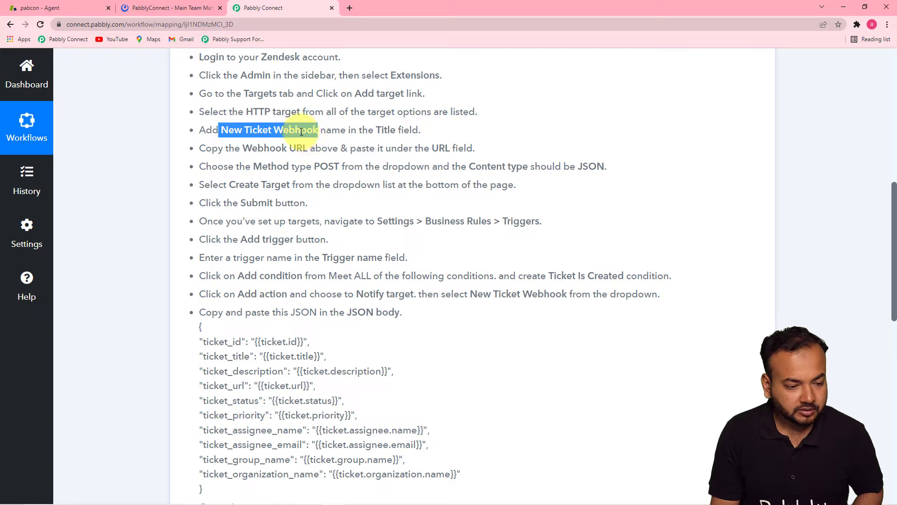
right_click(316, 139)
click(332, 142)
click(75, 8)
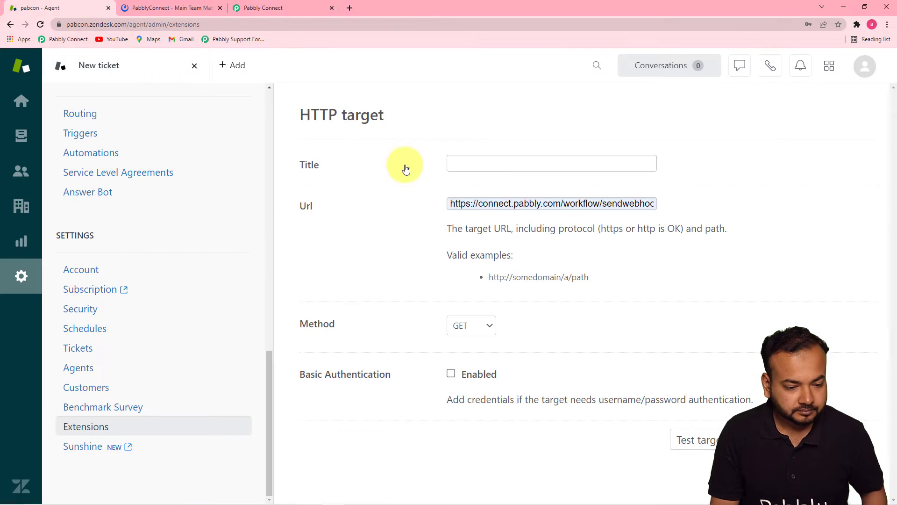
click(477, 161)
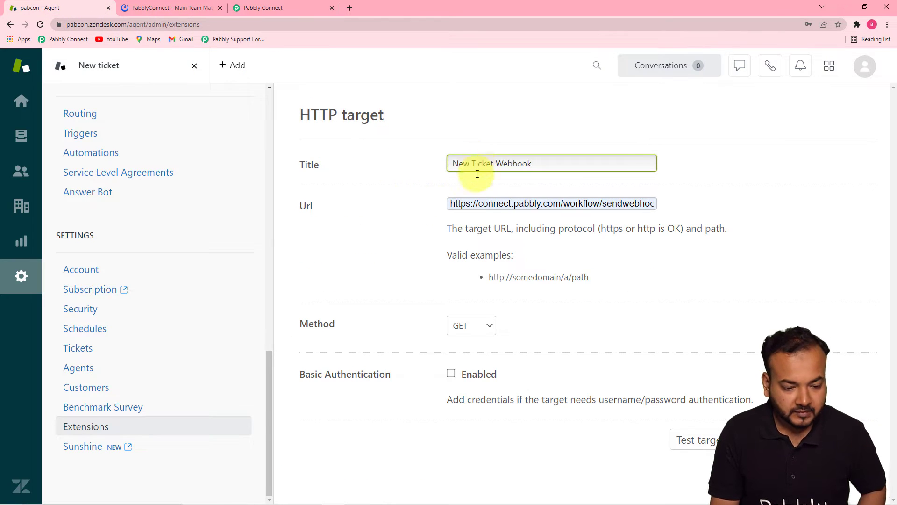
Replace the HTTP target's Url with the webhook URL freshly copied from the Pabbly Connect workflow.
click(485, 205)
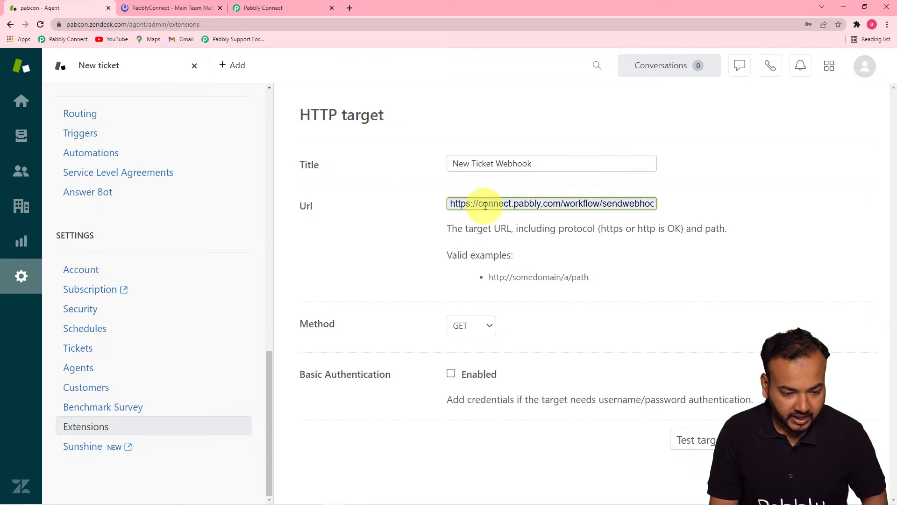
click(484, 211)
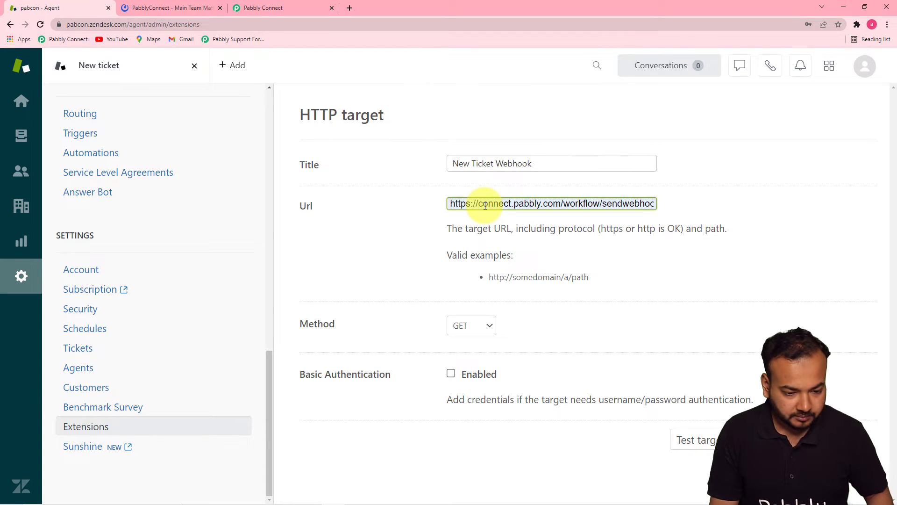
key(ctrl+a)
key(BackSpace)
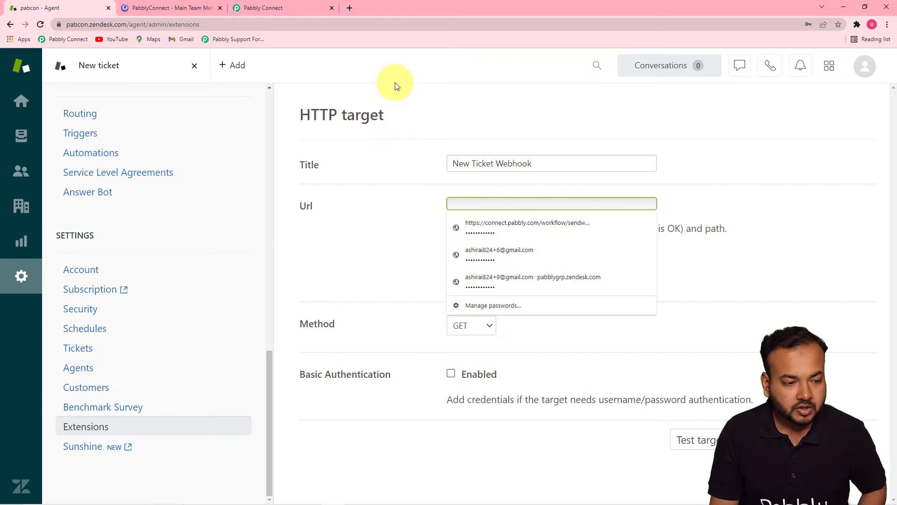
click(265, 7)
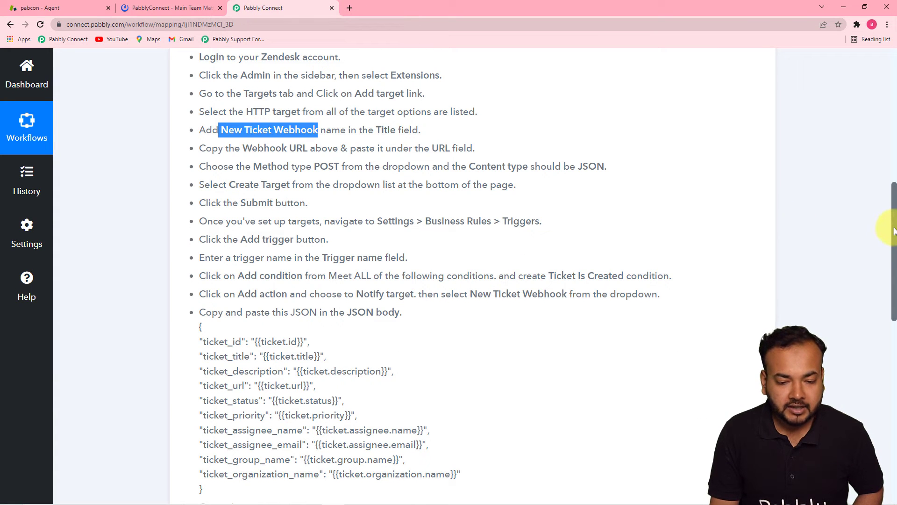
scroll(893, 231, up, 3)
click(728, 142)
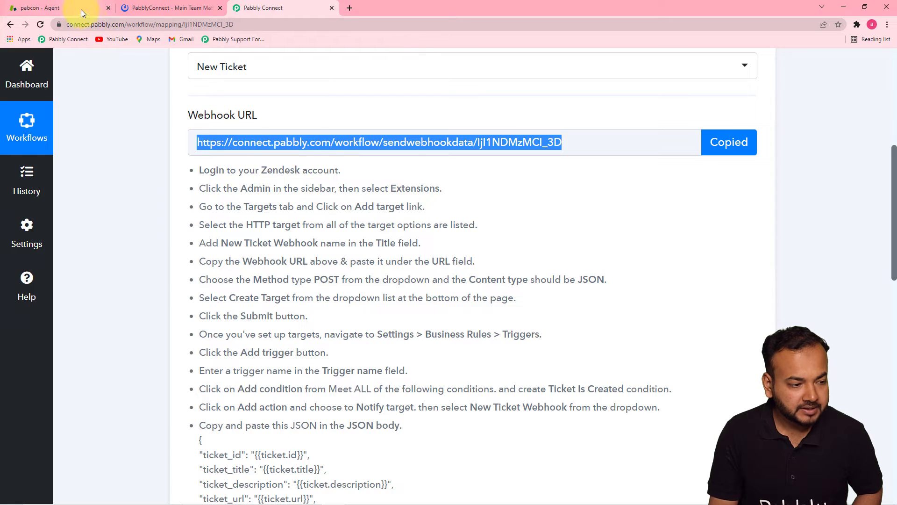
click(80, 10)
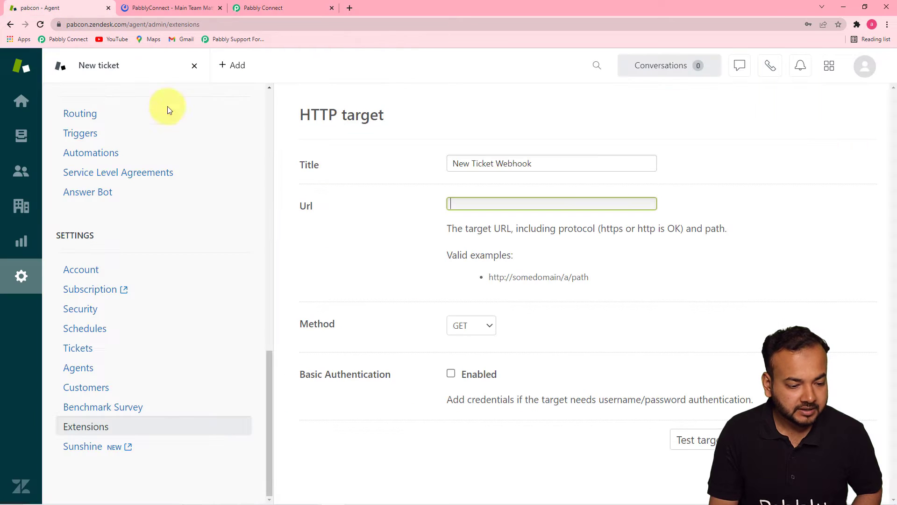
right_click(487, 206)
click(512, 281)
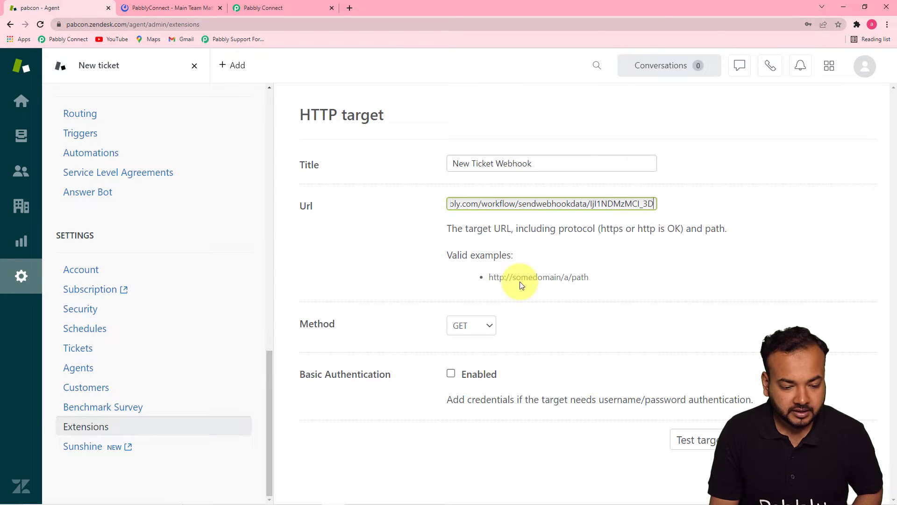
click(747, 290)
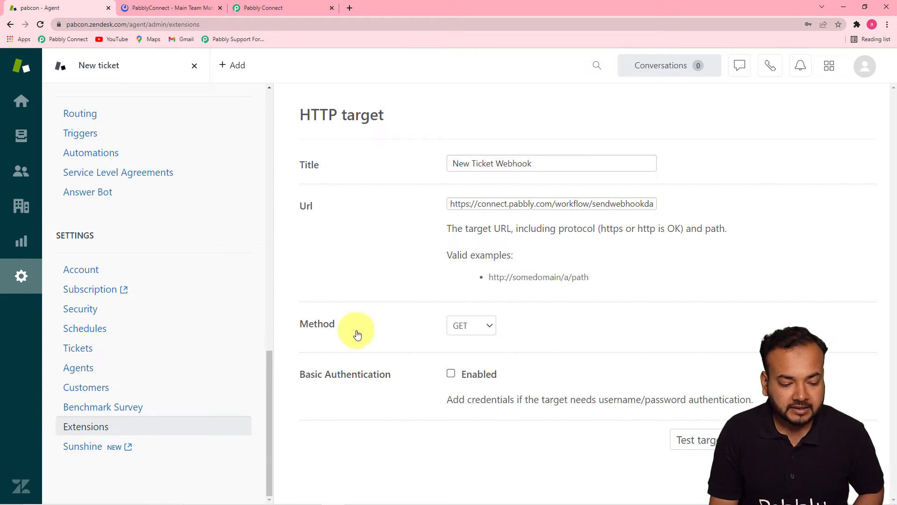
Set the HTTP target's Method to POST and its Content type to JSON.
click(494, 331)
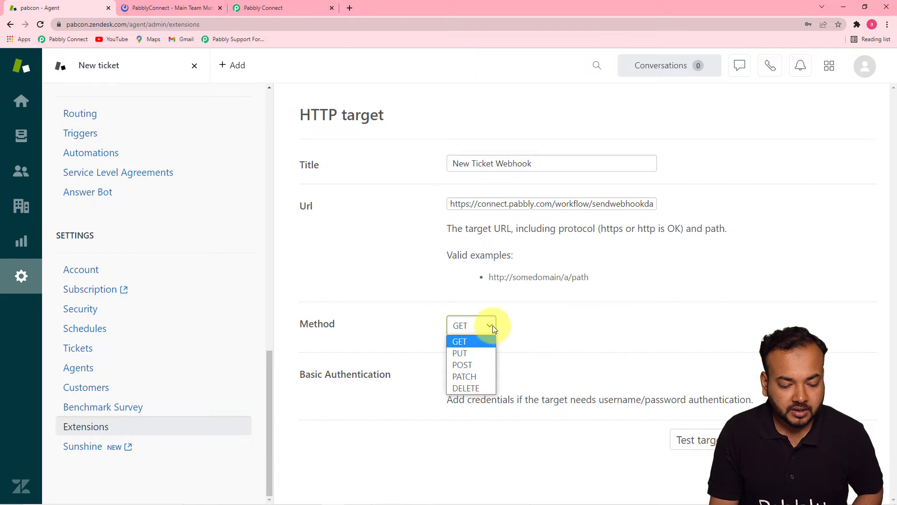
click(478, 362)
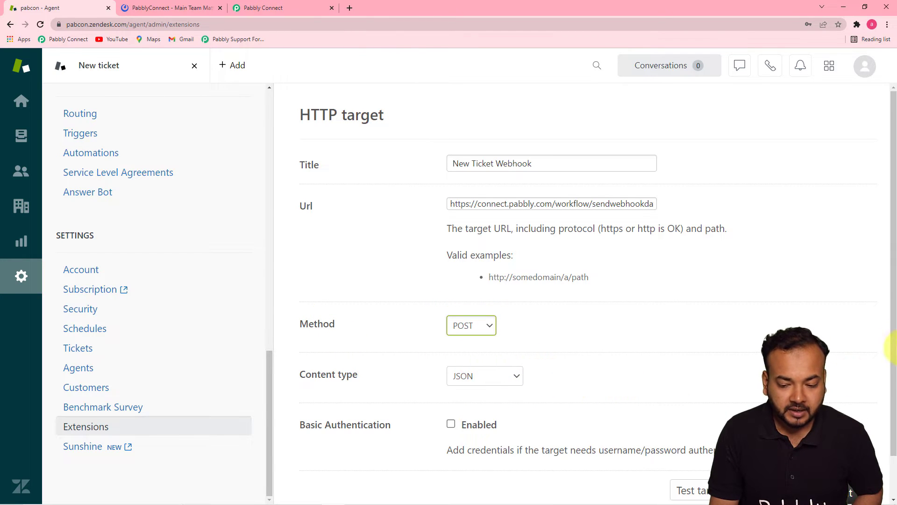
scroll(883, 336, down, 1)
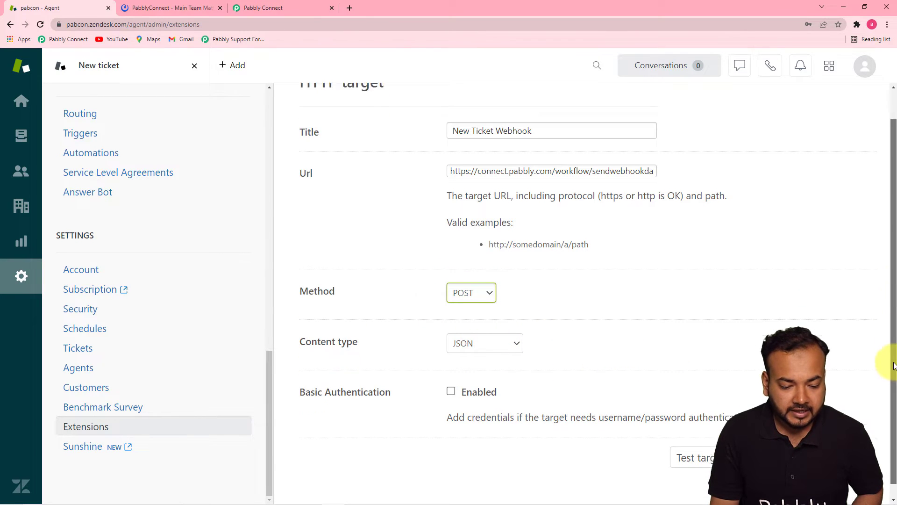
click(509, 331)
click(478, 344)
click(716, 316)
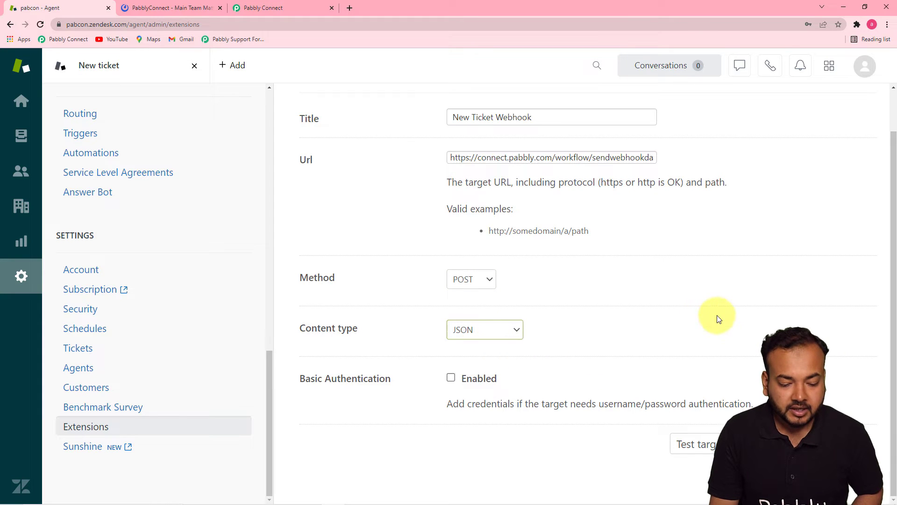
Submit the HTTP target form with the Create target option and let the browser save the offered login.
click(696, 444)
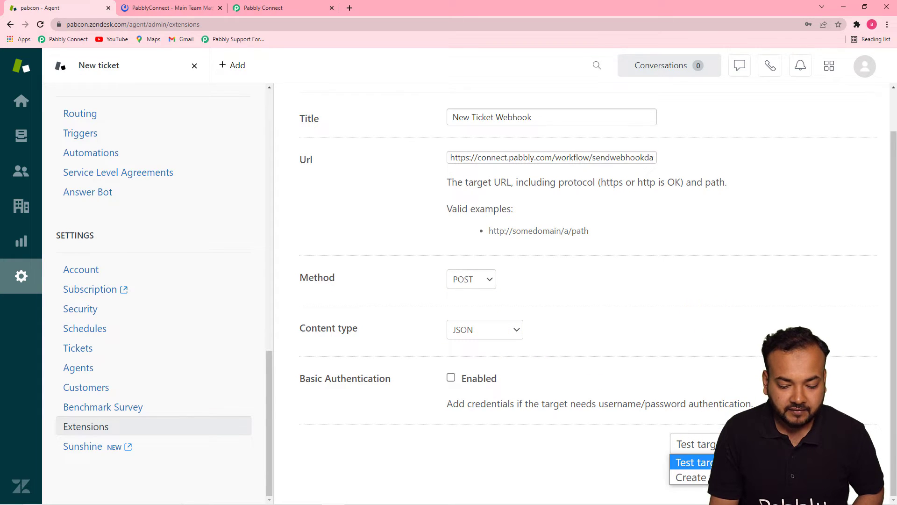
click(696, 477)
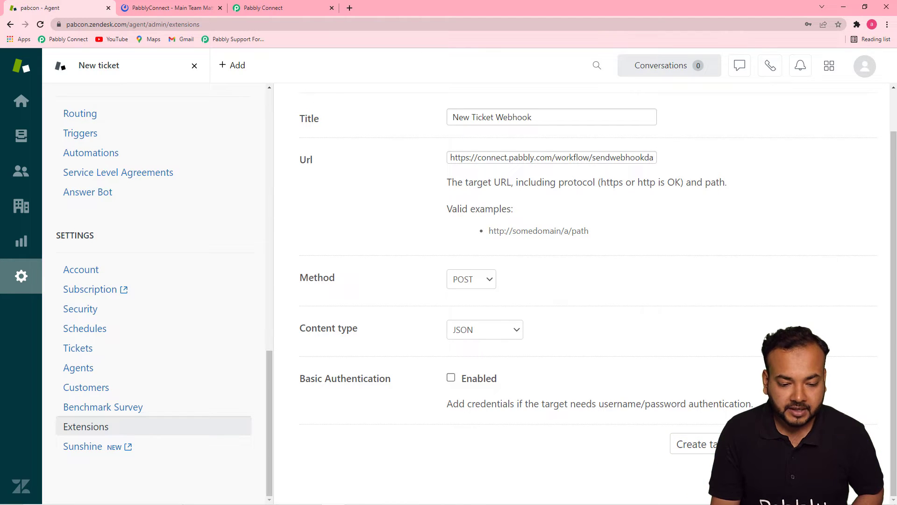
click(834, 444)
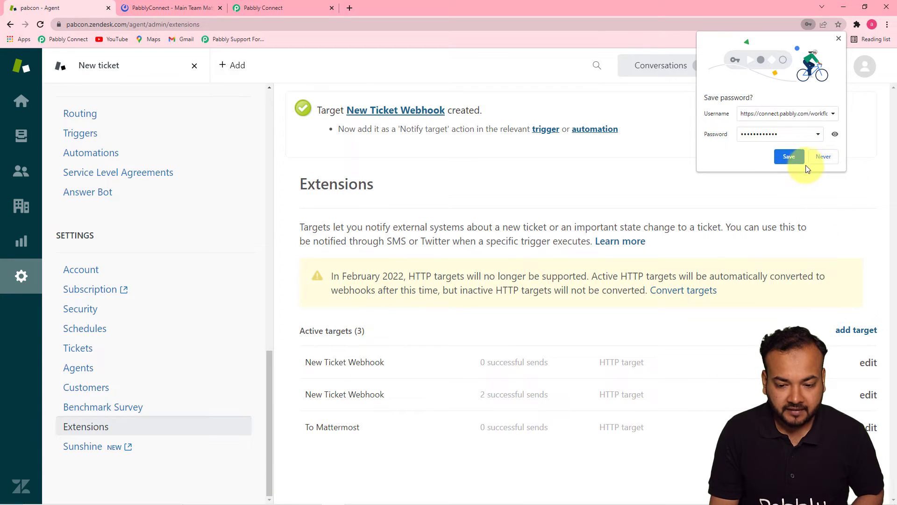
click(790, 157)
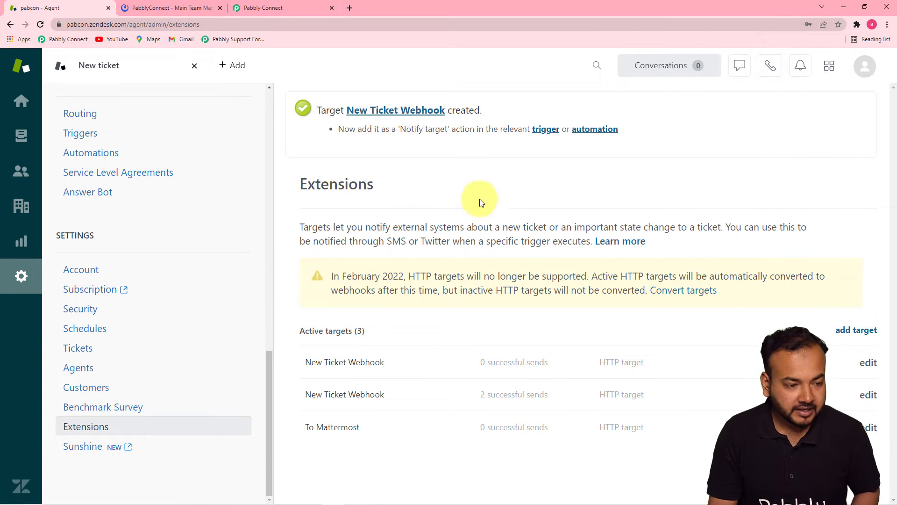
Following the Pabbly instructions, add a new trigger under Zendesk's Business Rules and name it To Mattersmost Team.
click(287, 7)
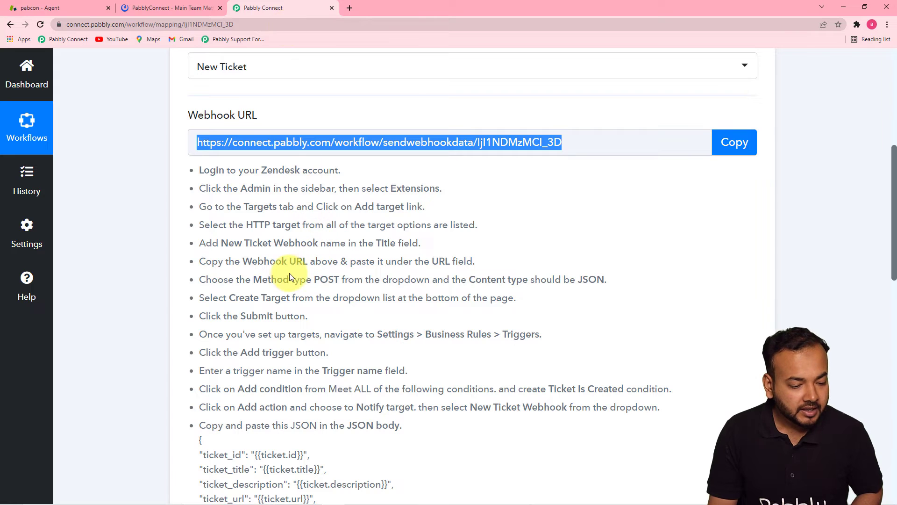
scroll(288, 276, down, 3)
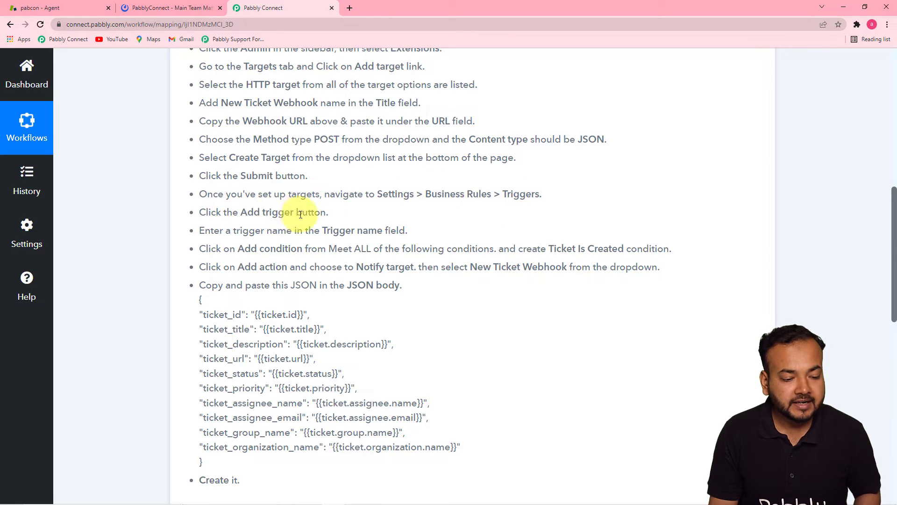
click(79, 5)
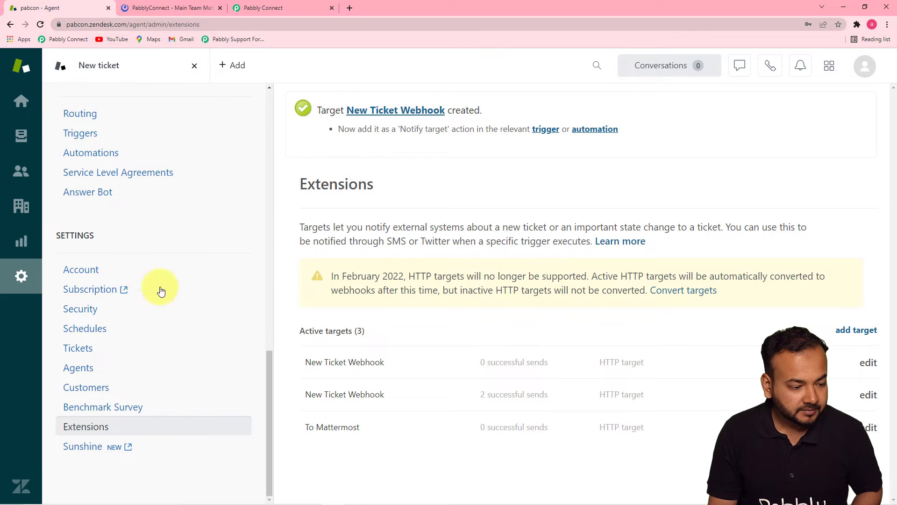
scroll(271, 90, up, 3)
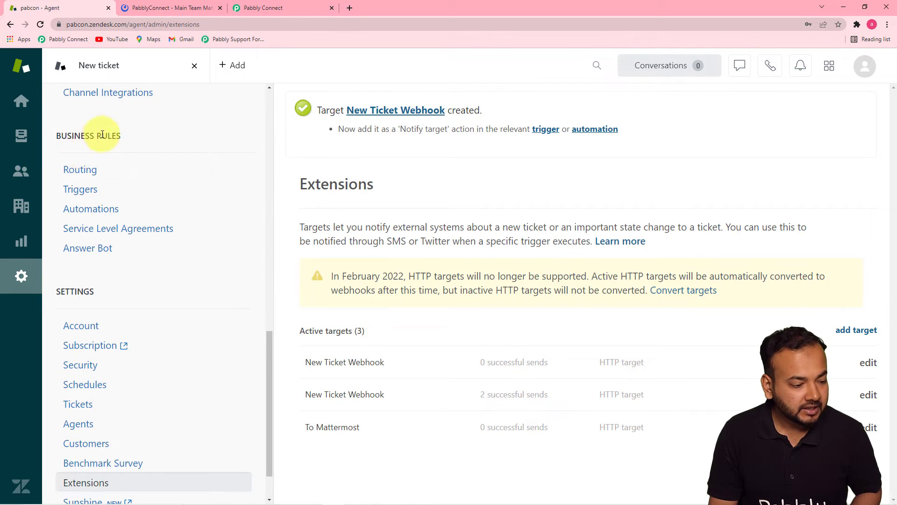
click(84, 191)
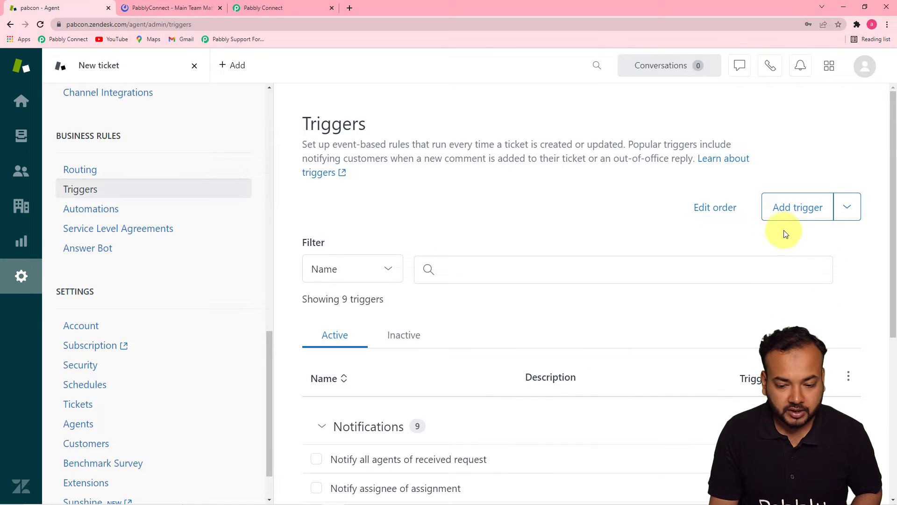
click(787, 214)
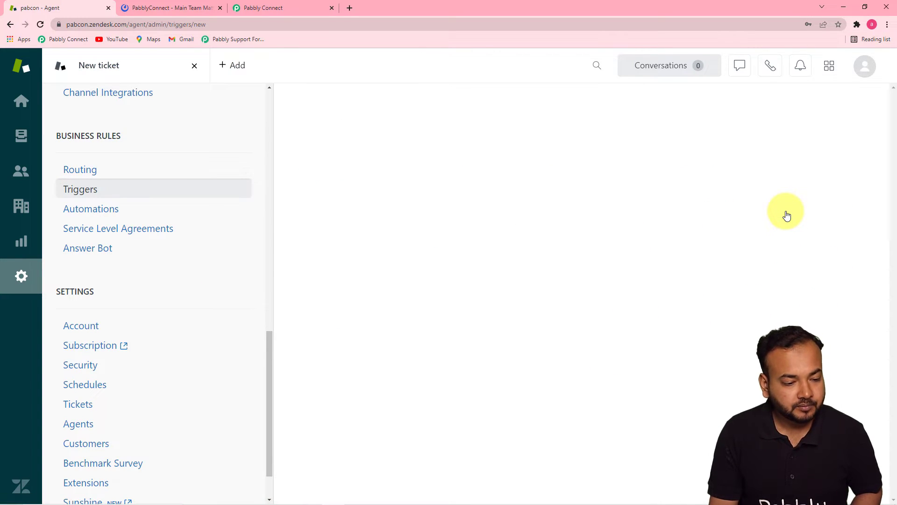
click(505, 188)
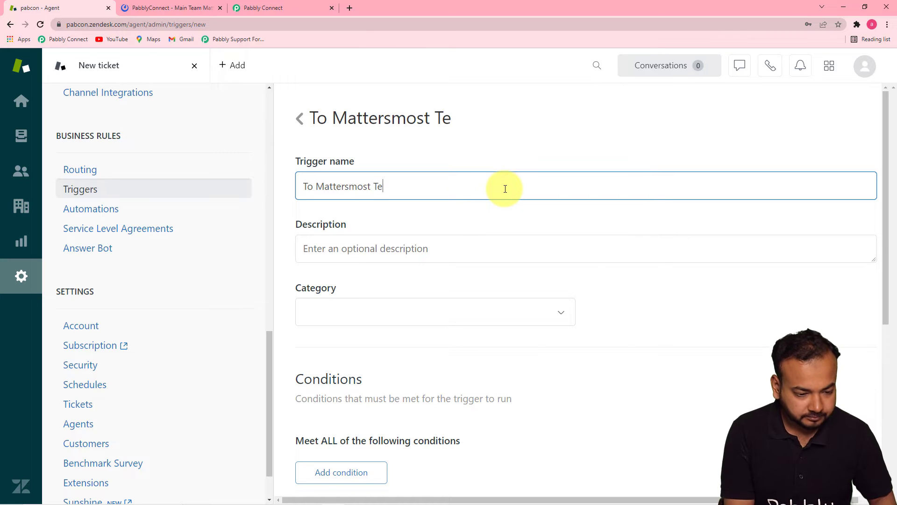
click(496, 275)
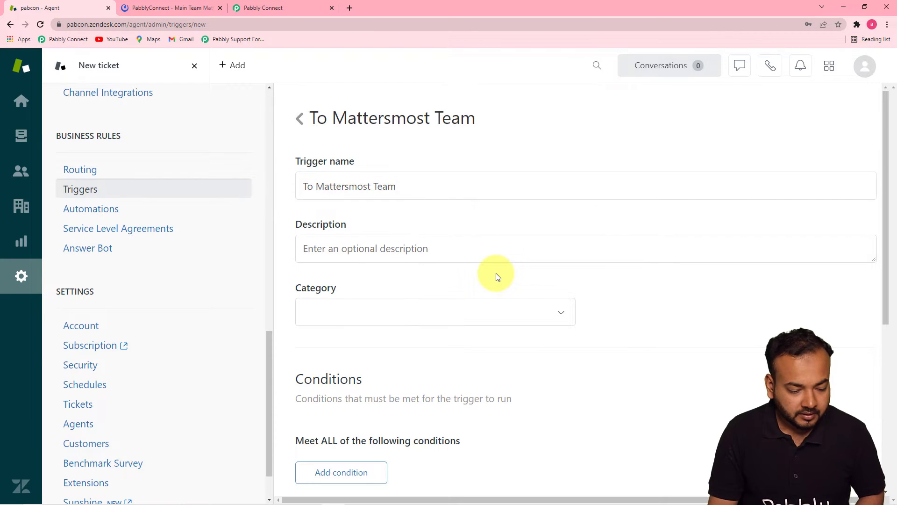
Following the Pabbly instructions, add a Ticket Is Created condition under Meet ALL of the following conditions in the Zendesk trigger.
drag(883, 183, 886, 255)
click(299, 12)
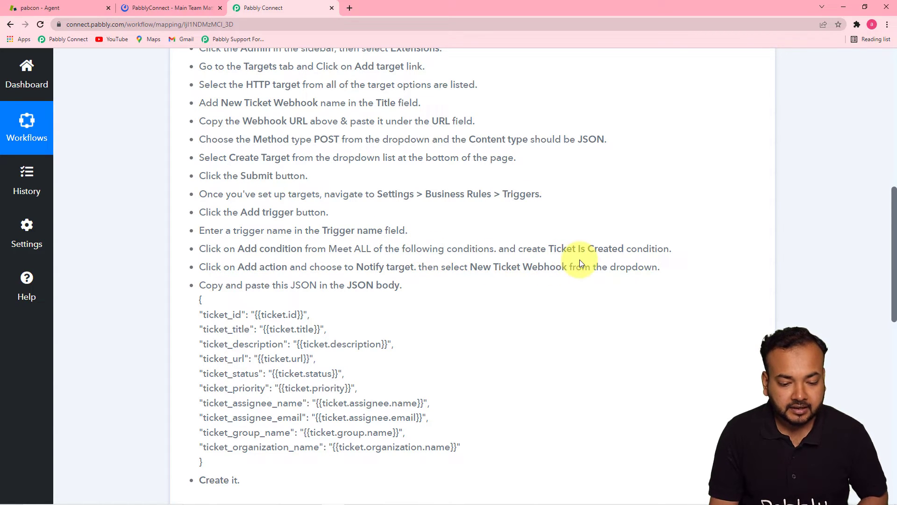
click(40, 13)
scroll(499, 257, up, 1)
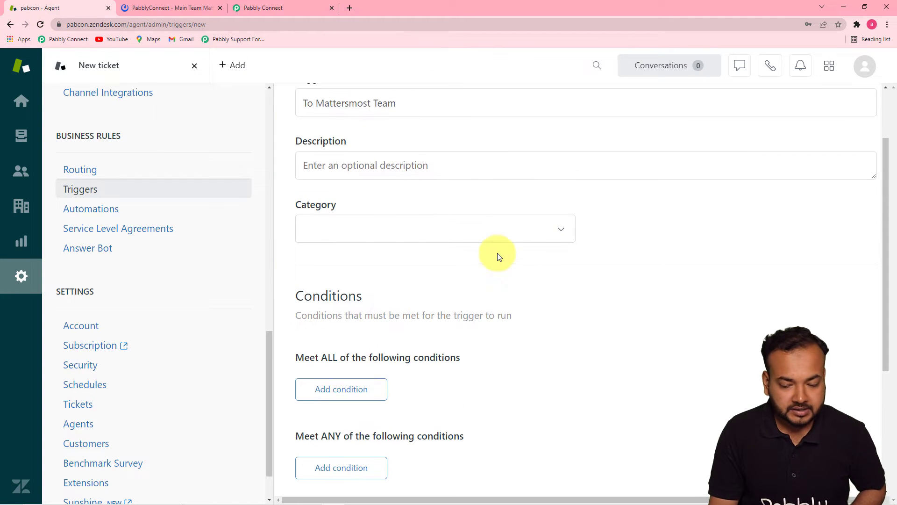
scroll(498, 255, up, 1)
scroll(498, 254, down, 2)
drag(885, 219, 886, 294)
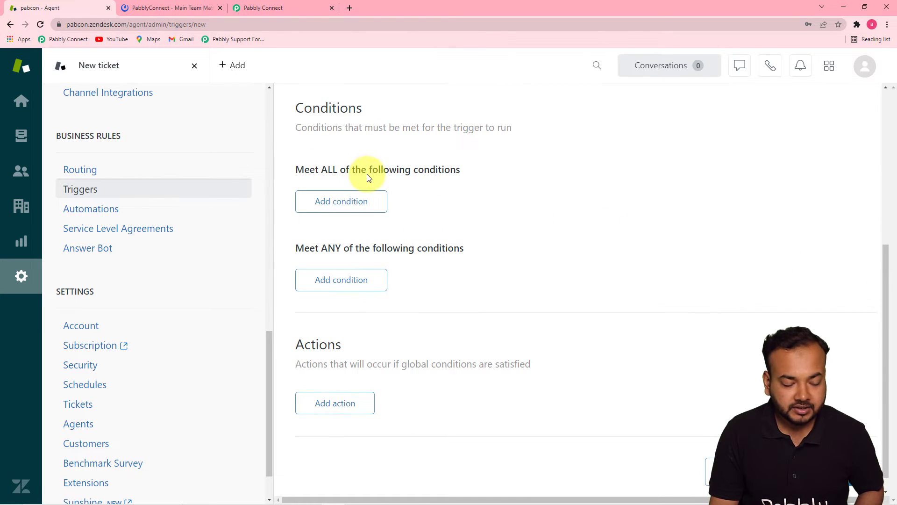
click(343, 201)
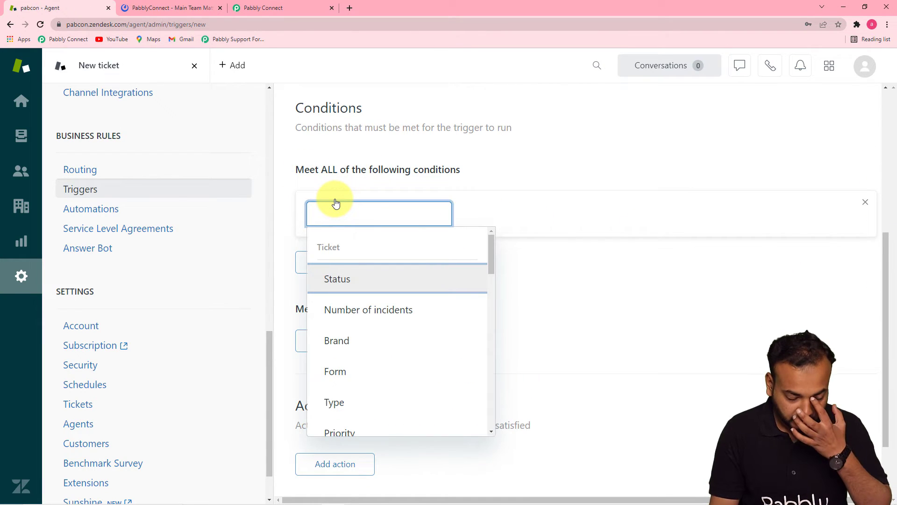
scroll(489, 279, down, 1)
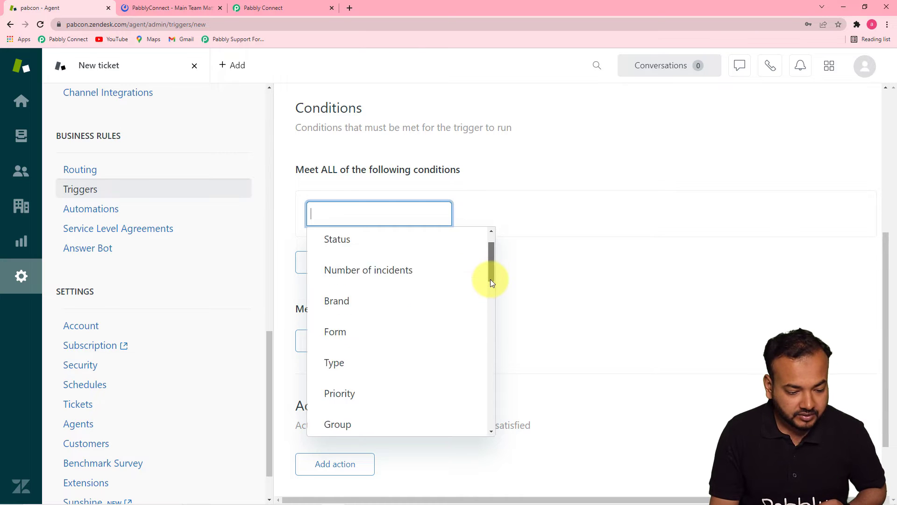
drag(490, 282, 441, 332)
click(336, 346)
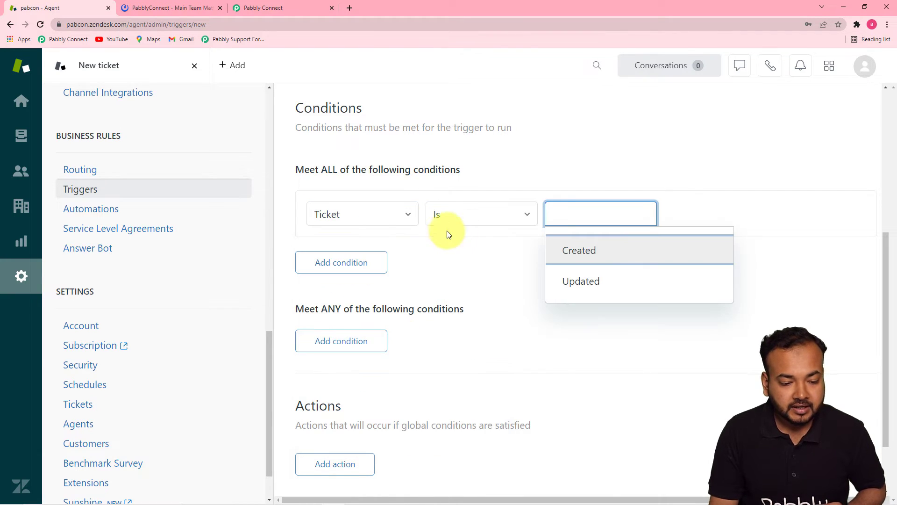
click(555, 257)
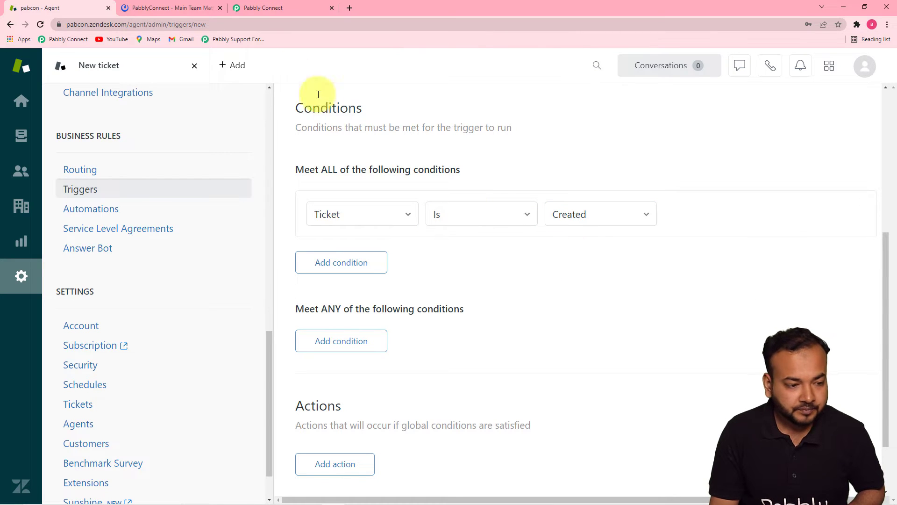
Following the Pabbly instructions, add a Notify target action to the Zendesk trigger and choose the first New Ticket Webhook as its target.
click(257, 6)
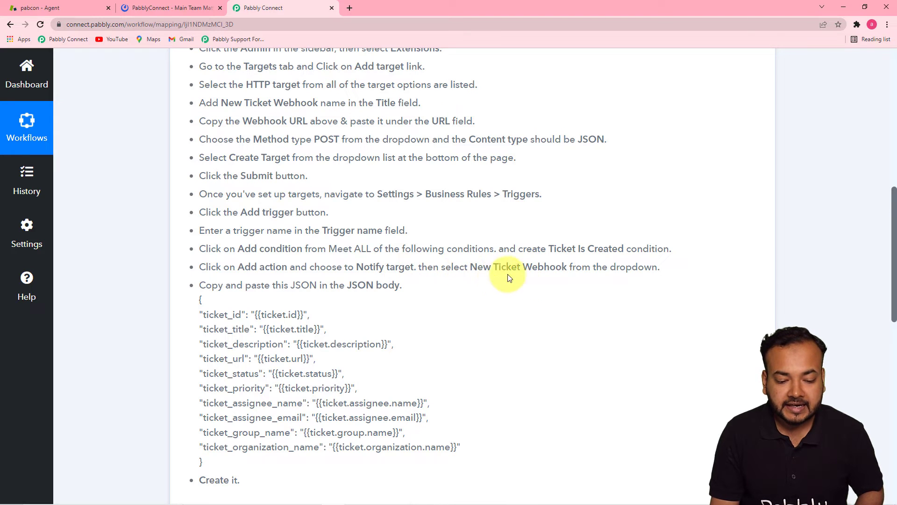
click(83, 13)
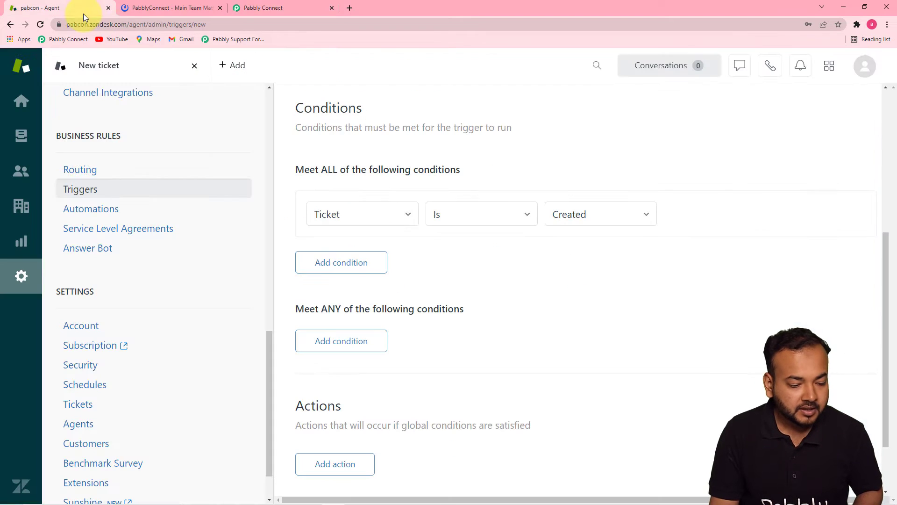
scroll(371, 424, down, 1)
click(359, 423)
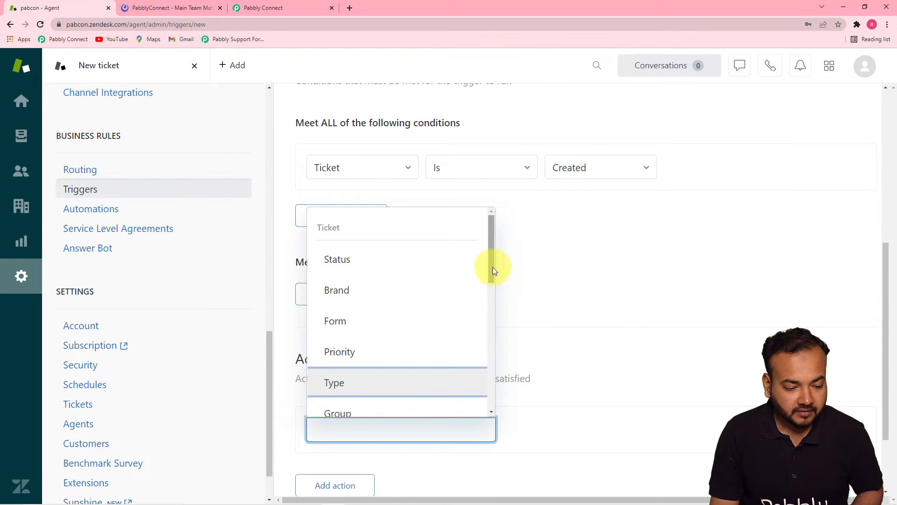
drag(492, 268, 507, 377)
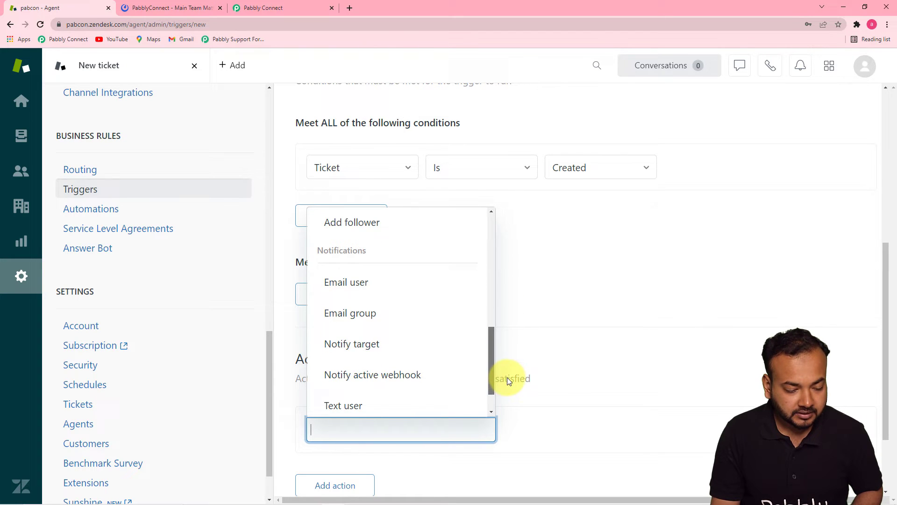
click(393, 356)
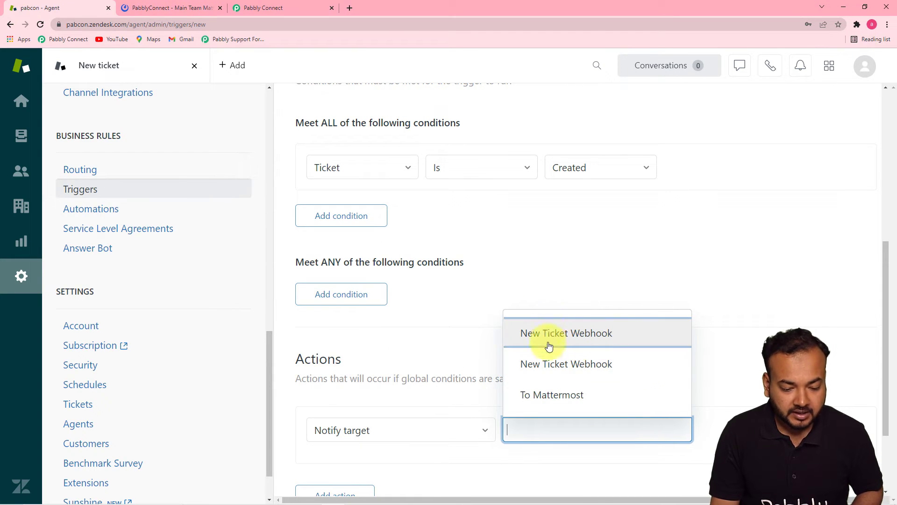
click(569, 339)
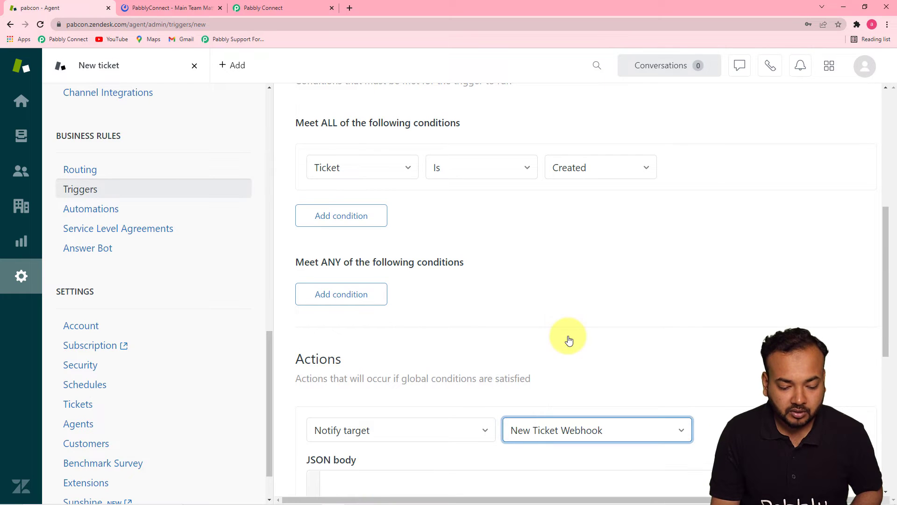
click(758, 352)
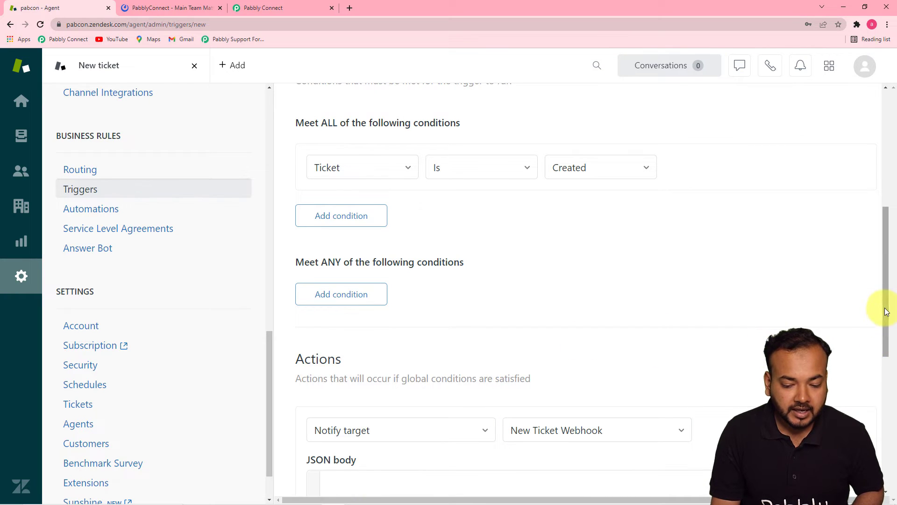
Copy the complete ticket JSON from the Pabbly Connect instructions into the JSON body of the Zendesk trigger's action.
drag(883, 307, 889, 433)
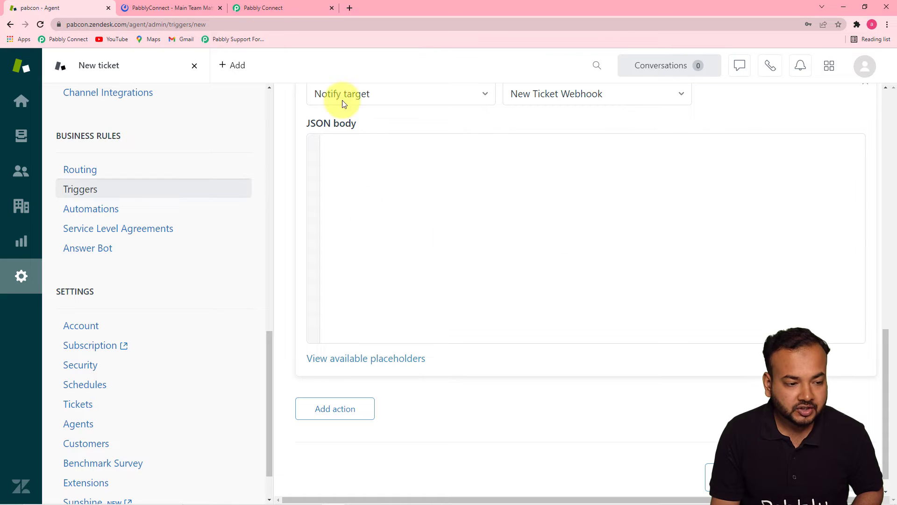
click(257, 8)
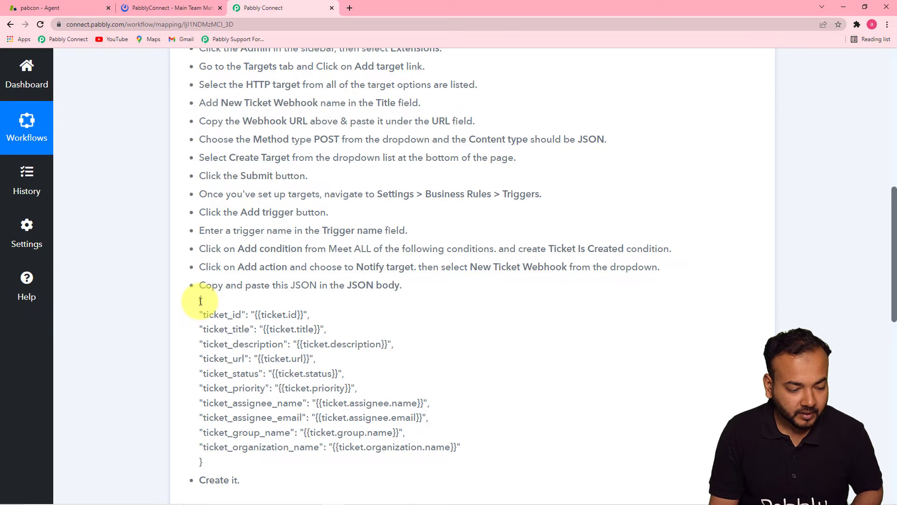
drag(200, 300, 233, 463)
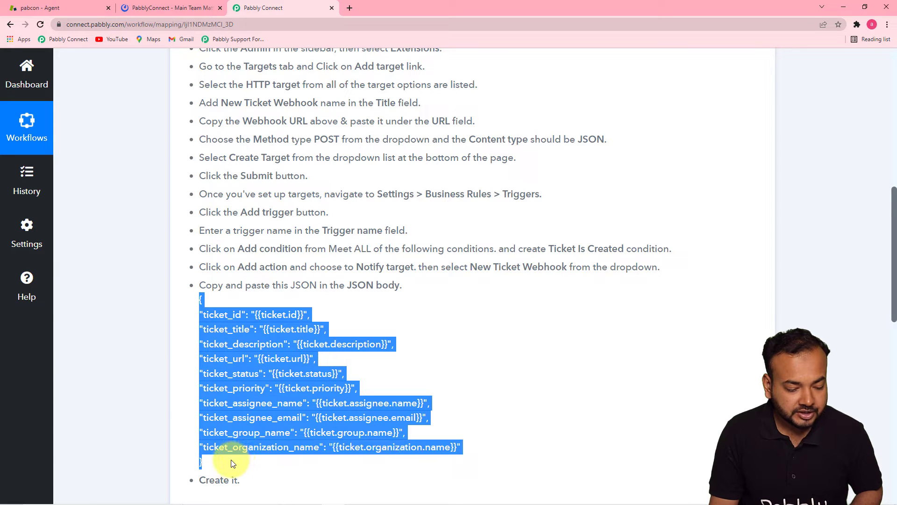
right_click(233, 407)
click(240, 419)
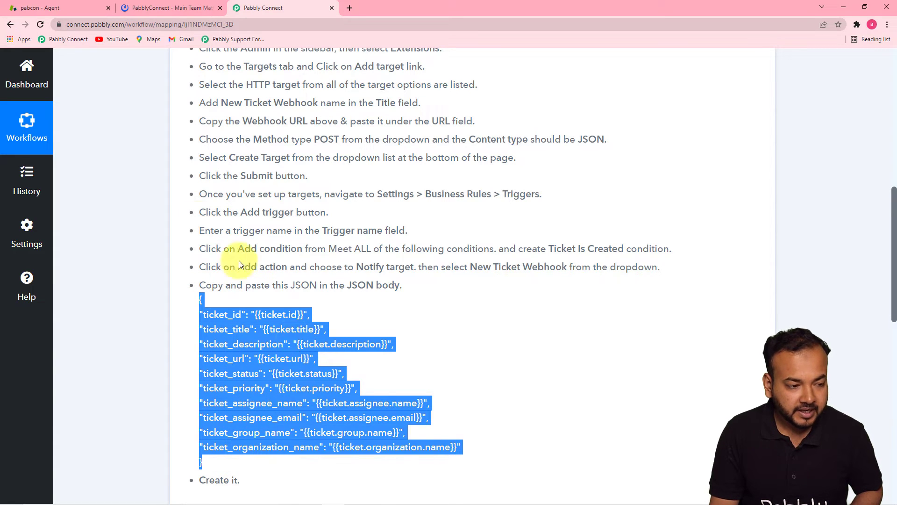
click(66, 7)
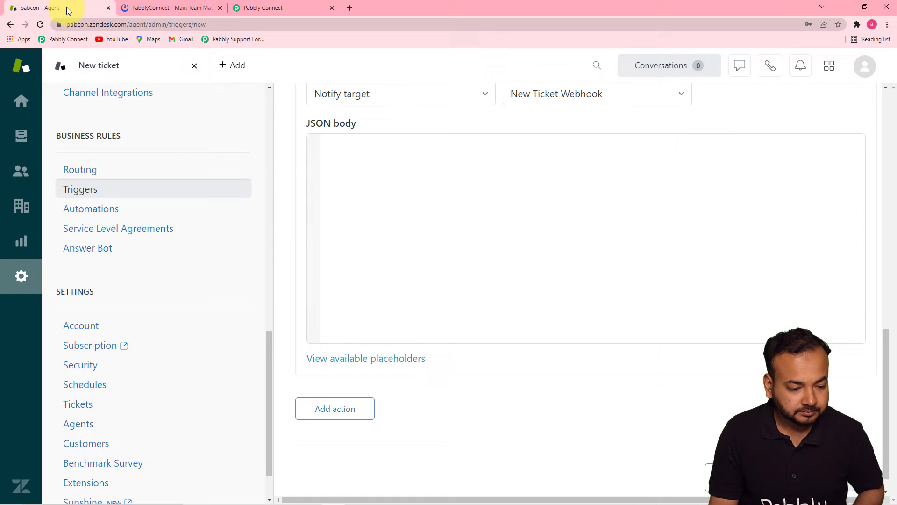
click(364, 162)
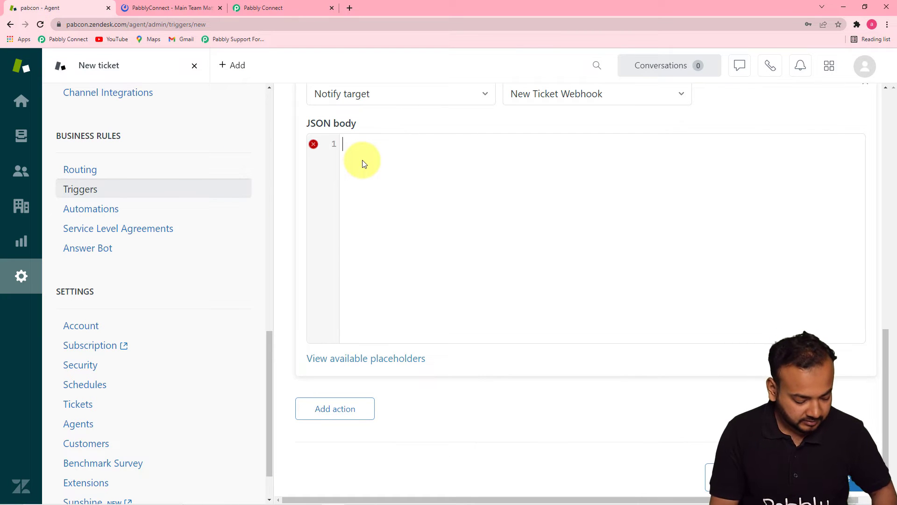
key(ctrl+v)
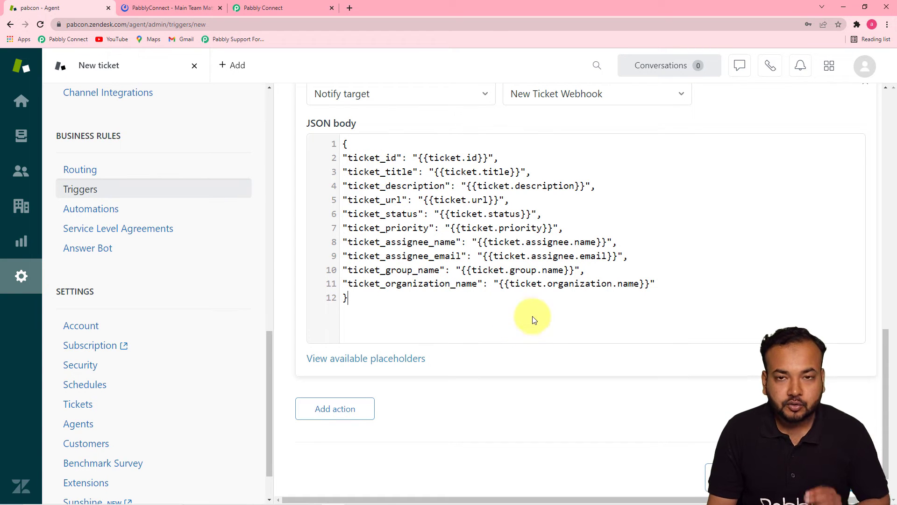
Look through the available placeholders and append ticket_requester_first_name and ticket_requester_last_name entries with their requester placeholders to the JSON body.
click(357, 359)
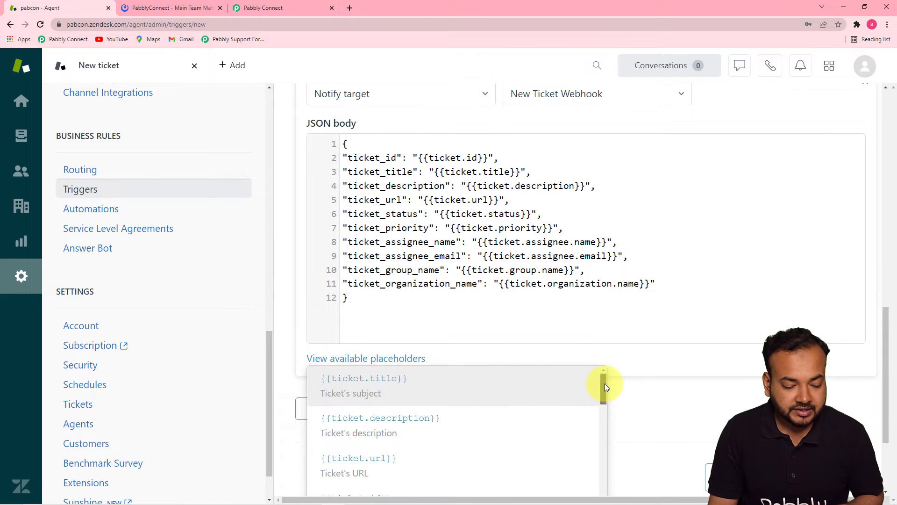
drag(604, 387, 620, 465)
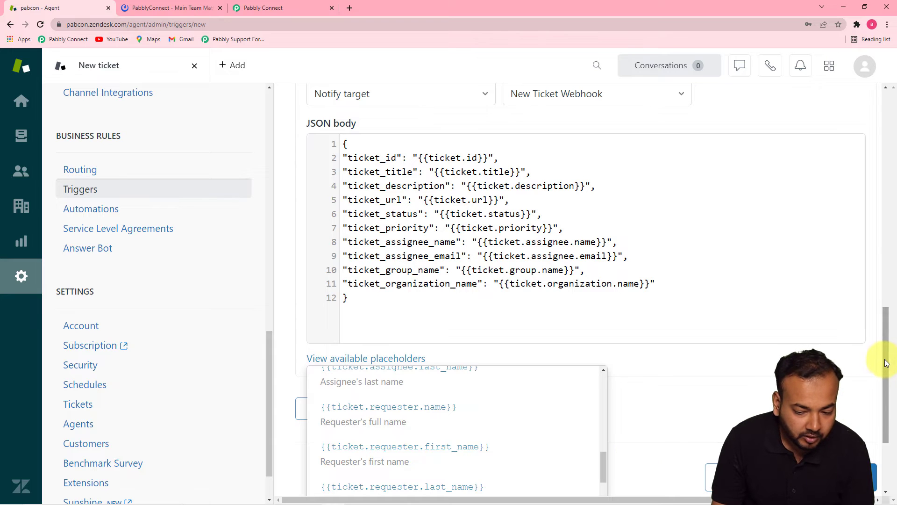
drag(886, 364, 885, 401)
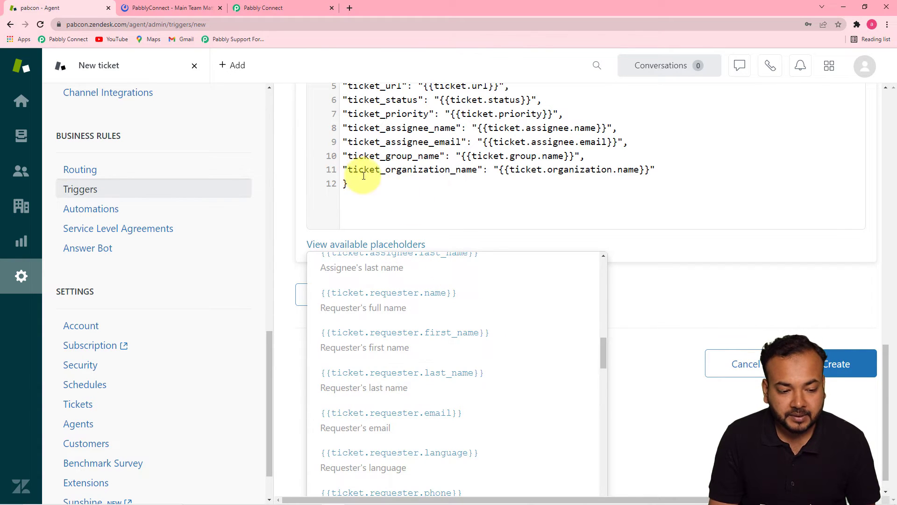
click(658, 168)
key(ctrl+v)
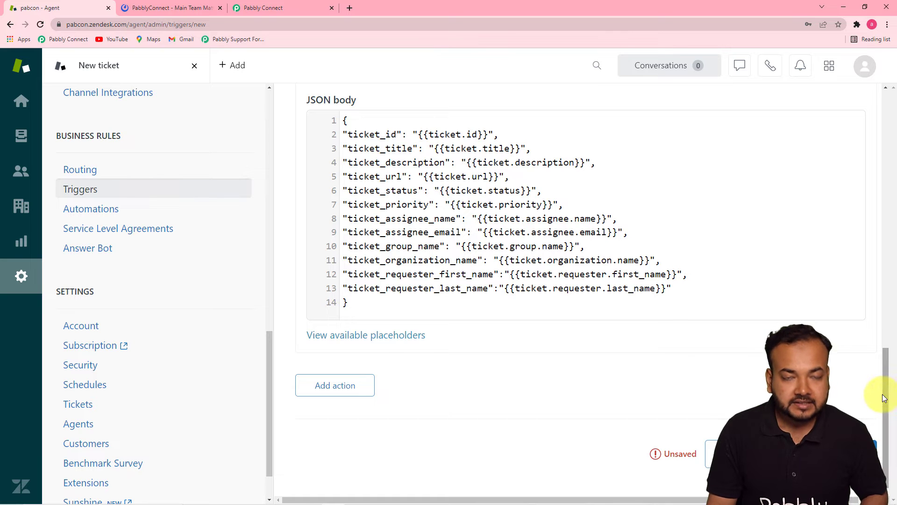
Consult the webhook test note in the Pabbly Connect workflow, and set an existing user as requester of the new Zendesk ticket.
click(267, 6)
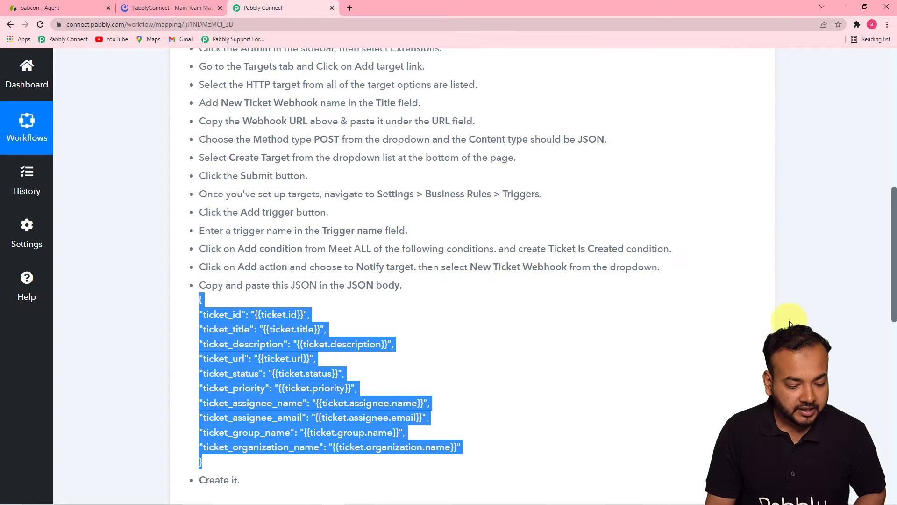
click(812, 306)
drag(895, 264, 877, 350)
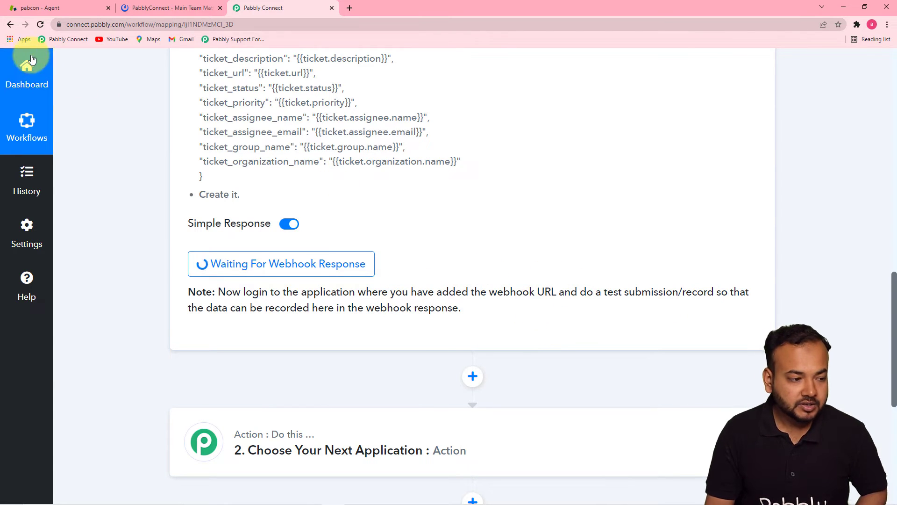
click(40, 8)
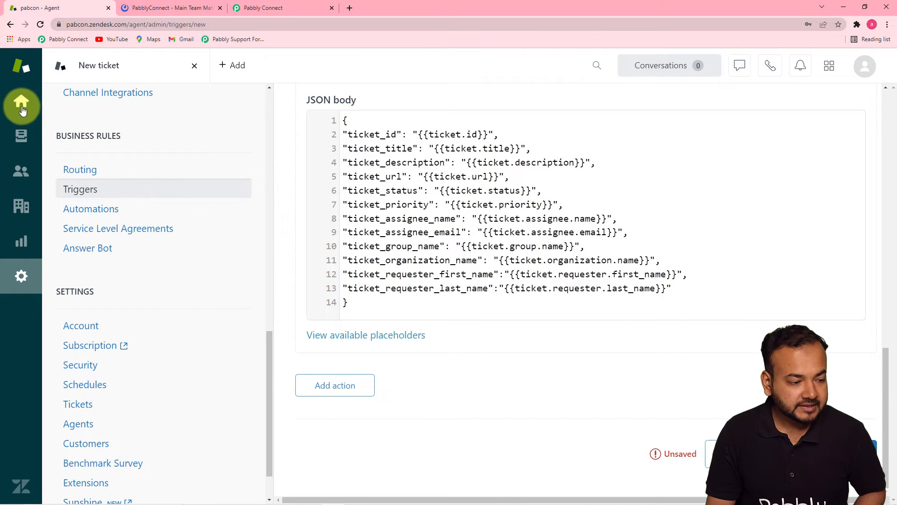
click(104, 69)
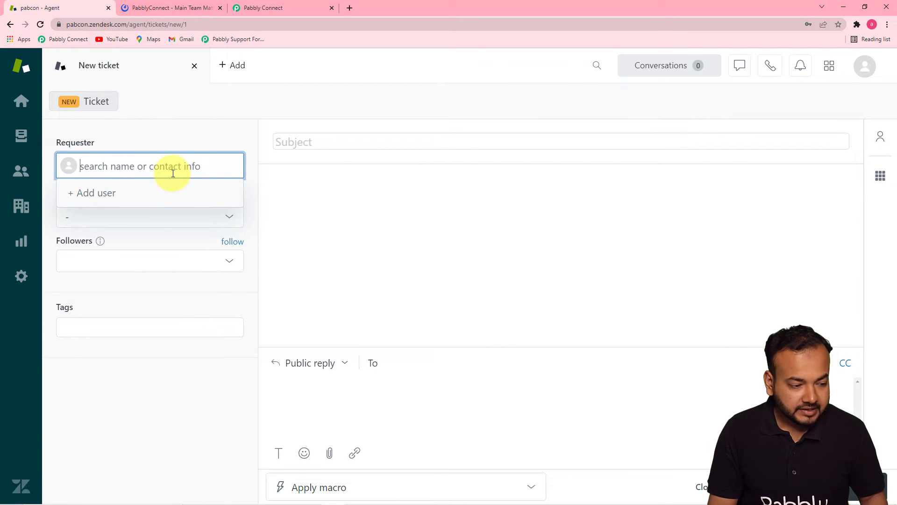
text(l)
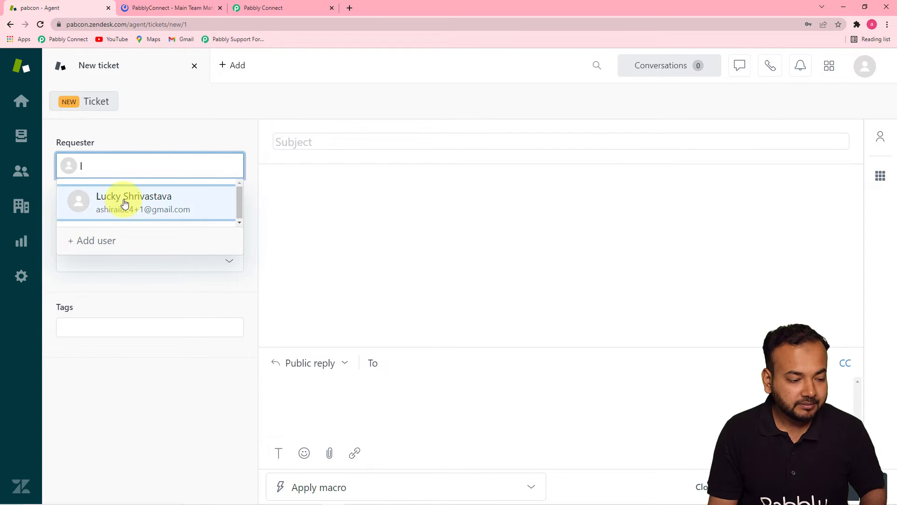
click(162, 202)
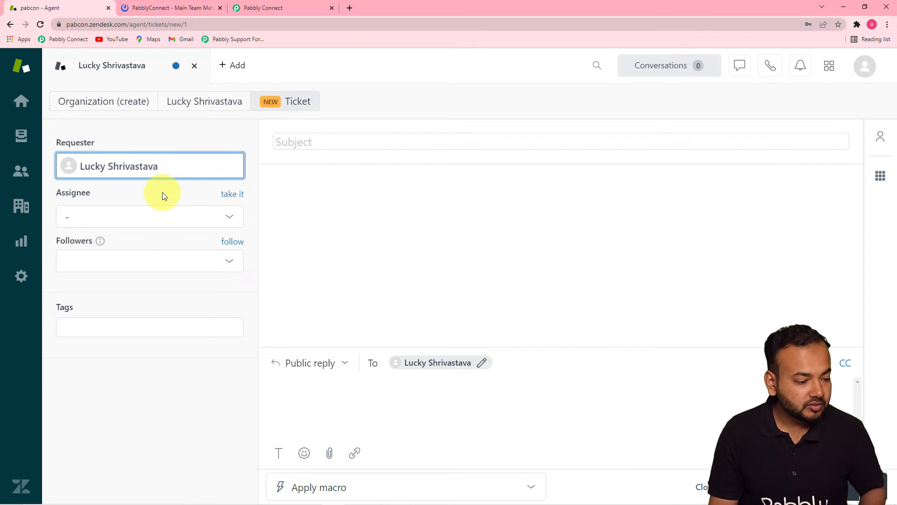
click(162, 192)
click(225, 222)
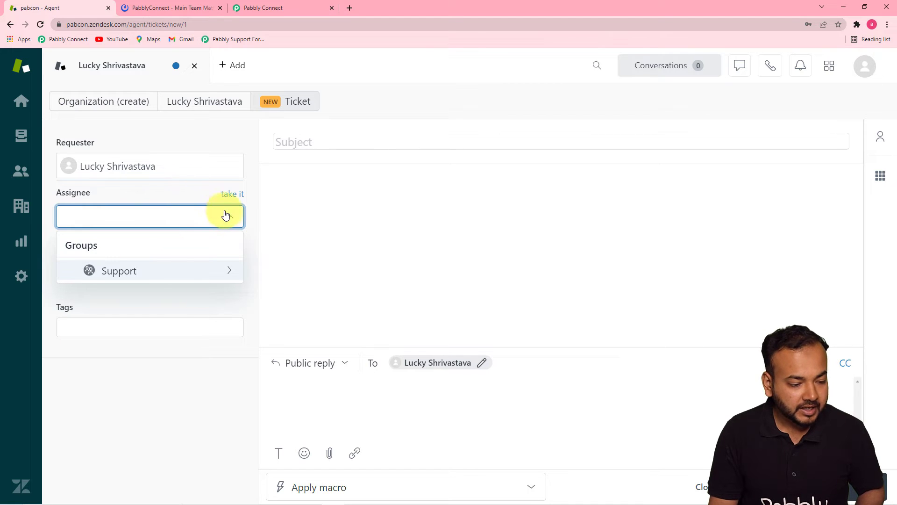
click(226, 216)
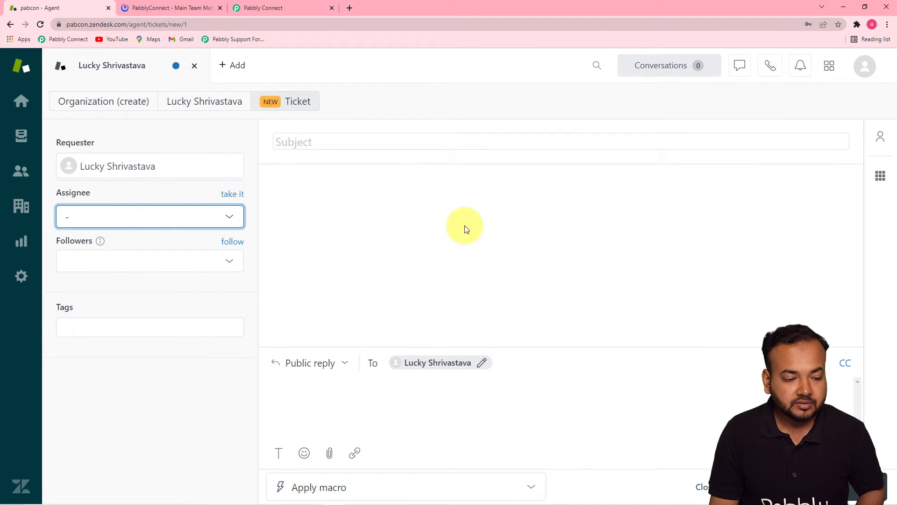
Give the ticket the subject "Webhook not working properly" and write the public reply "Webhook of Zendesk is not properly".
click(348, 145)
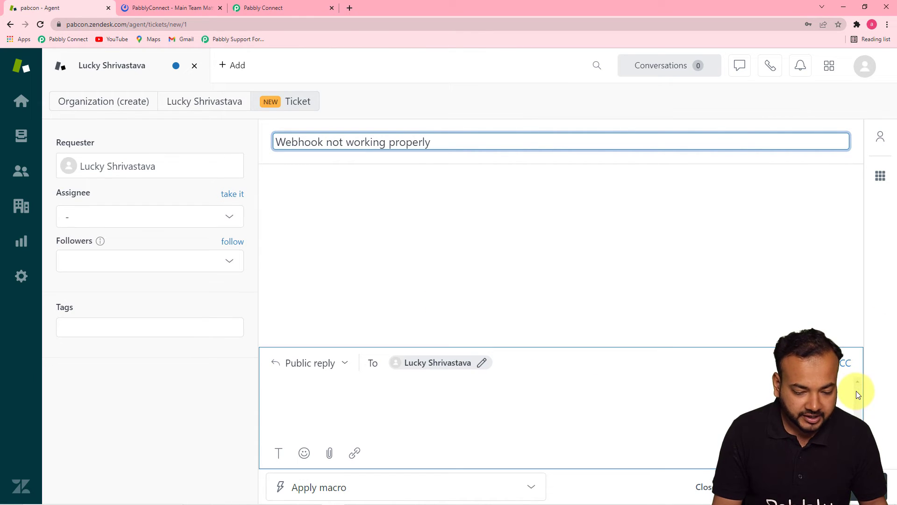
click(694, 419)
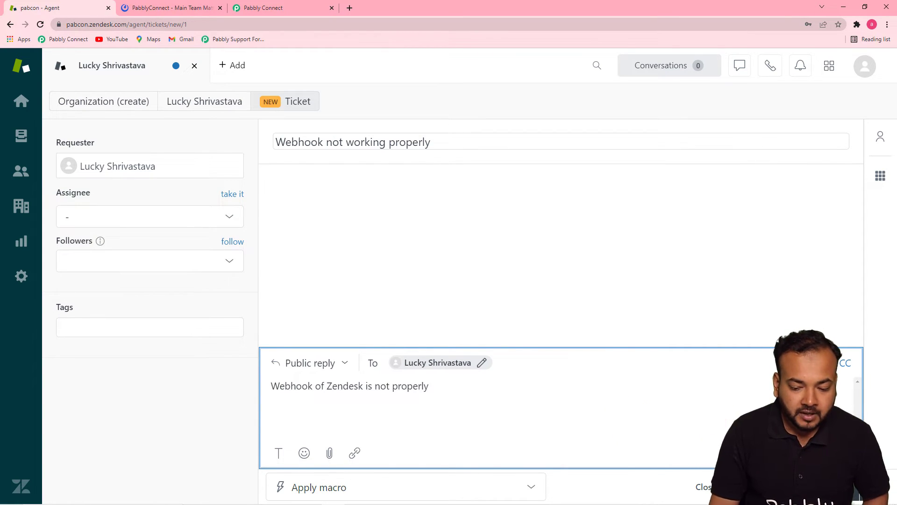
Submit the new Zendesk ticket, and review the ticket fields in the webhook response received in the Pabbly Connect workflow.
click(881, 393)
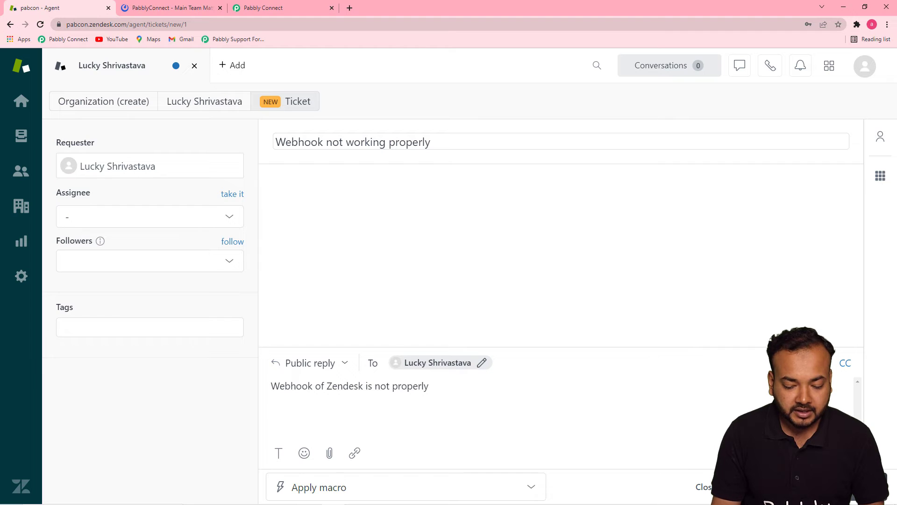
click(815, 486)
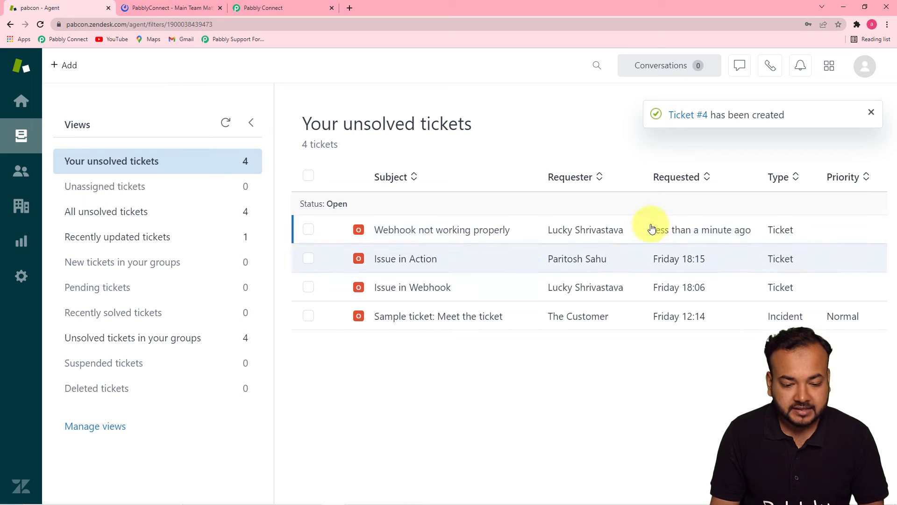
click(300, 9)
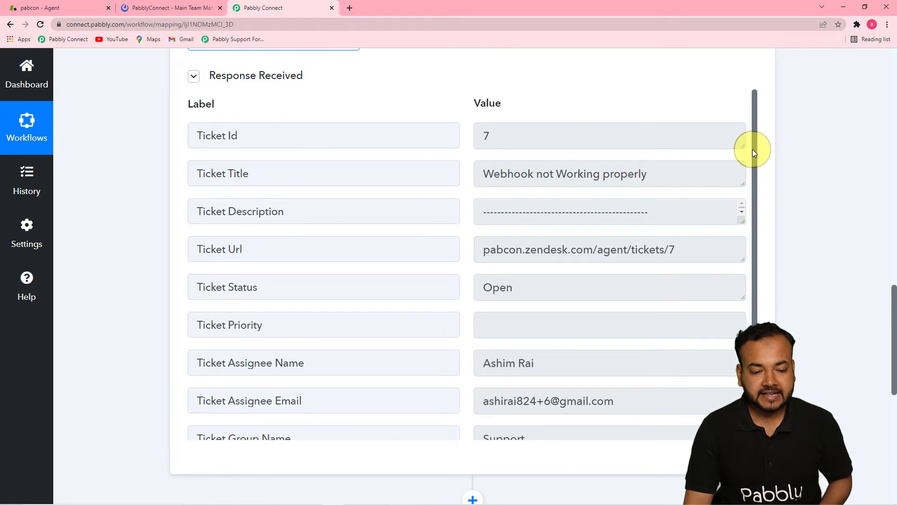
drag(752, 150, 753, 183)
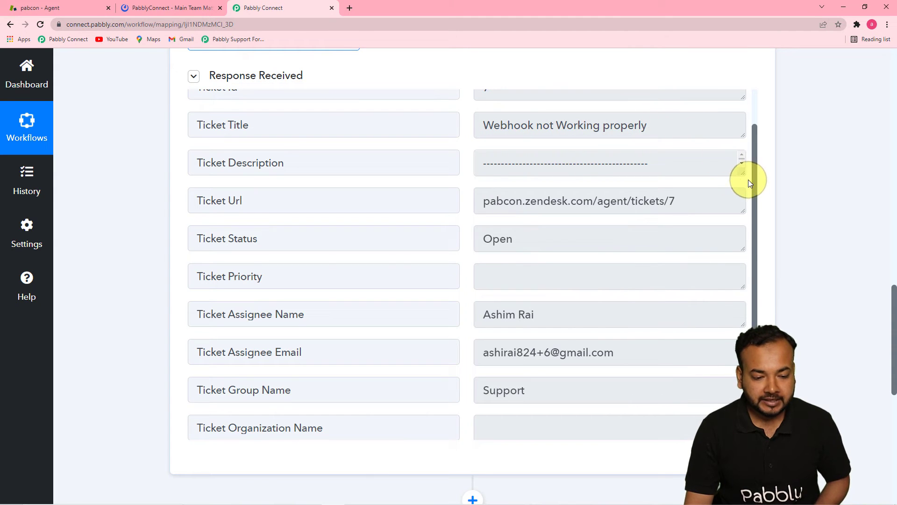
drag(756, 170, 757, 236)
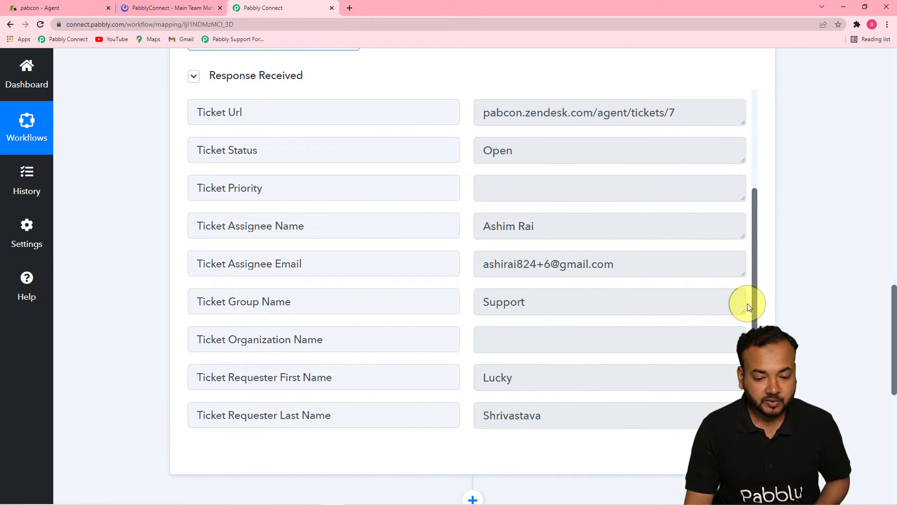
drag(752, 290, 757, 191)
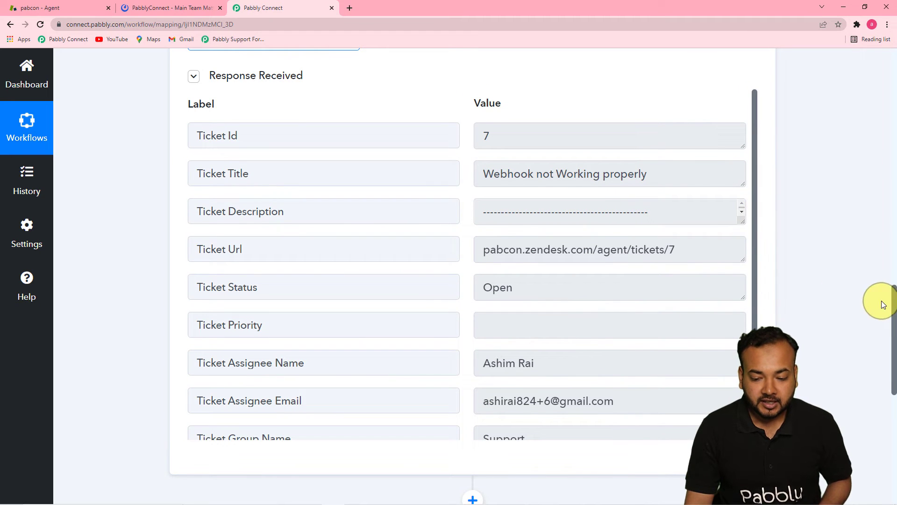
Set the workflow's second step to the Mattermost app with the action event Create a Post.
drag(890, 292, 887, 366)
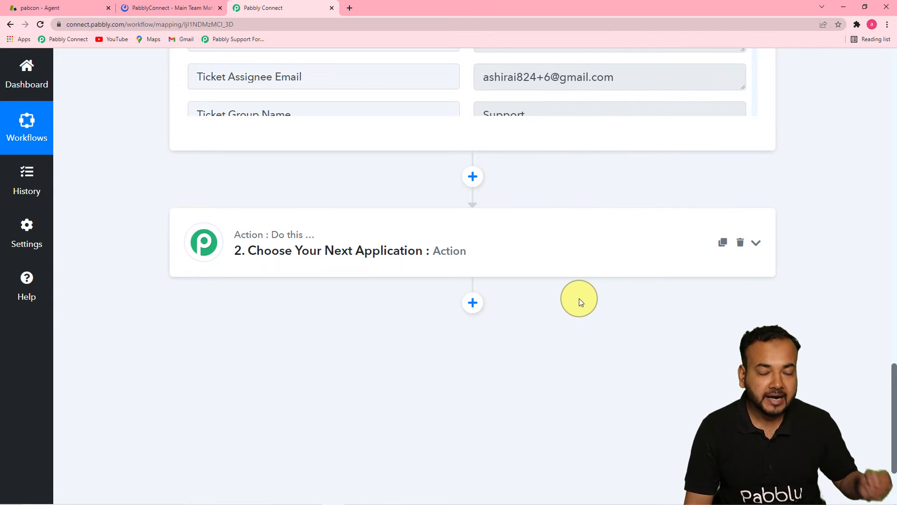
click(490, 253)
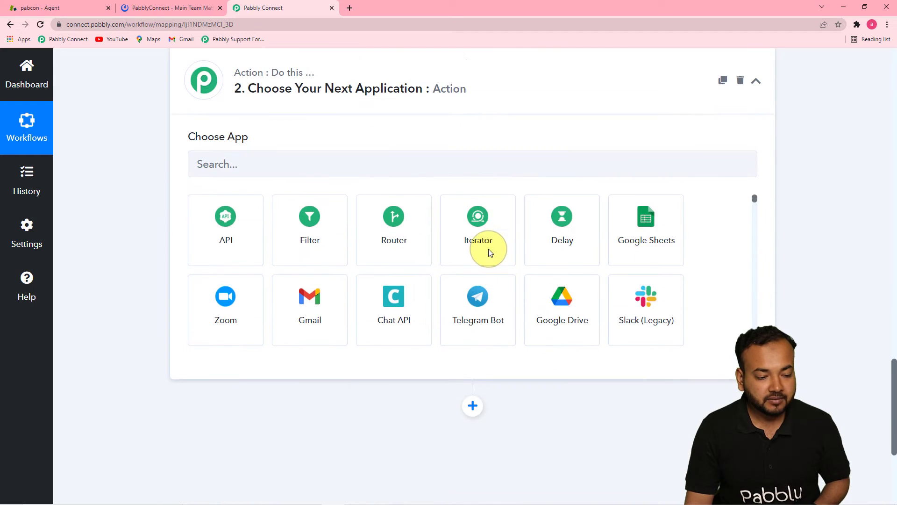
click(368, 141)
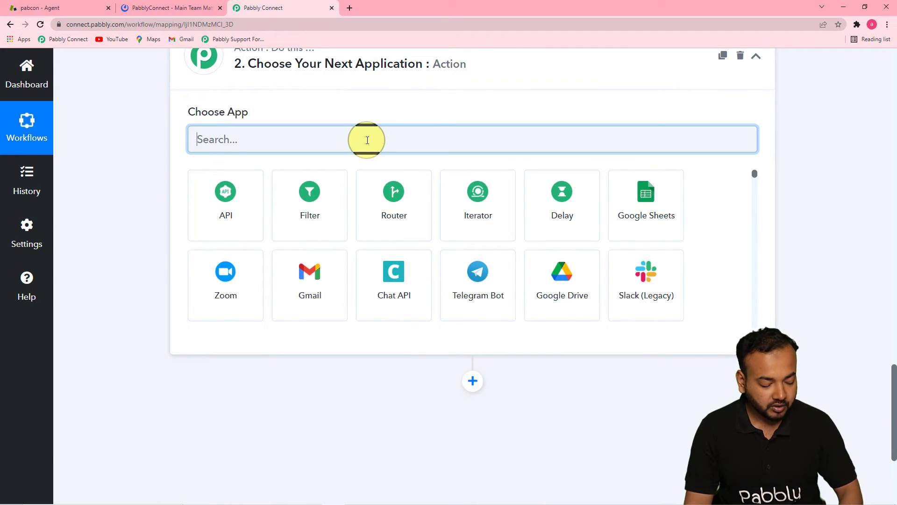
text(matter)
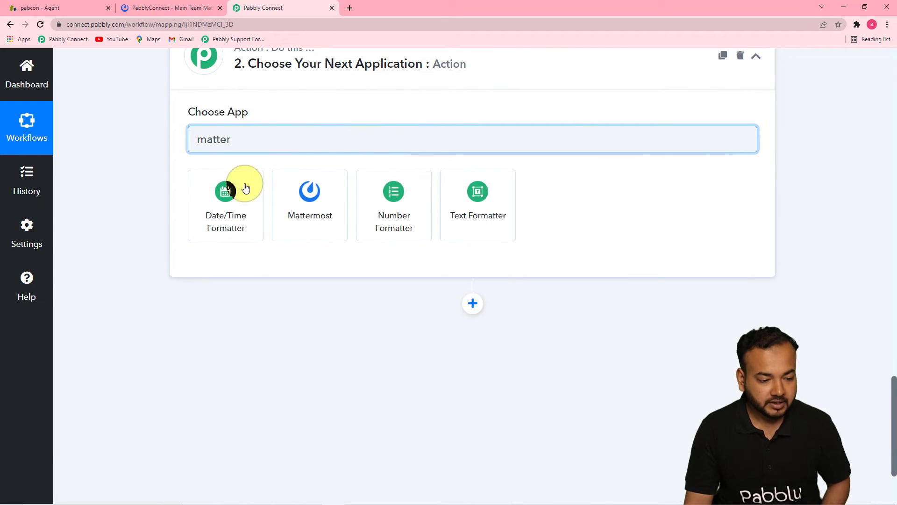
click(338, 205)
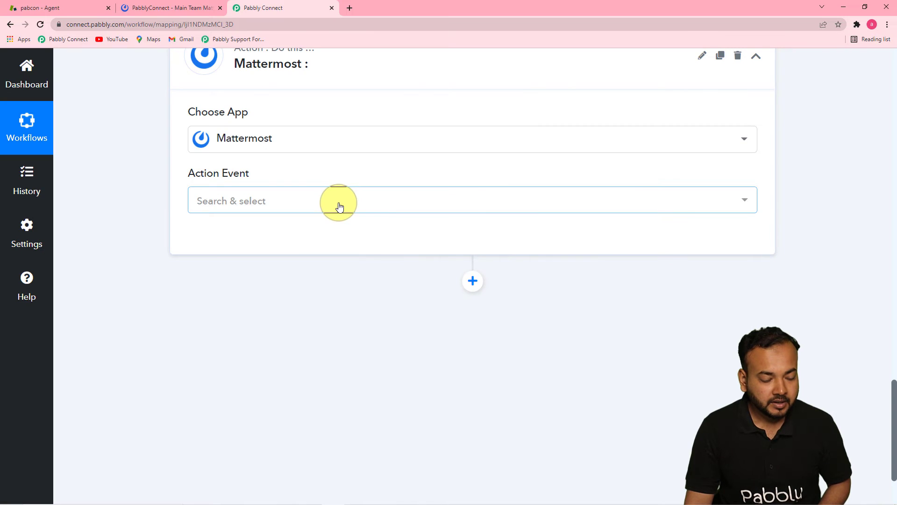
click(338, 201)
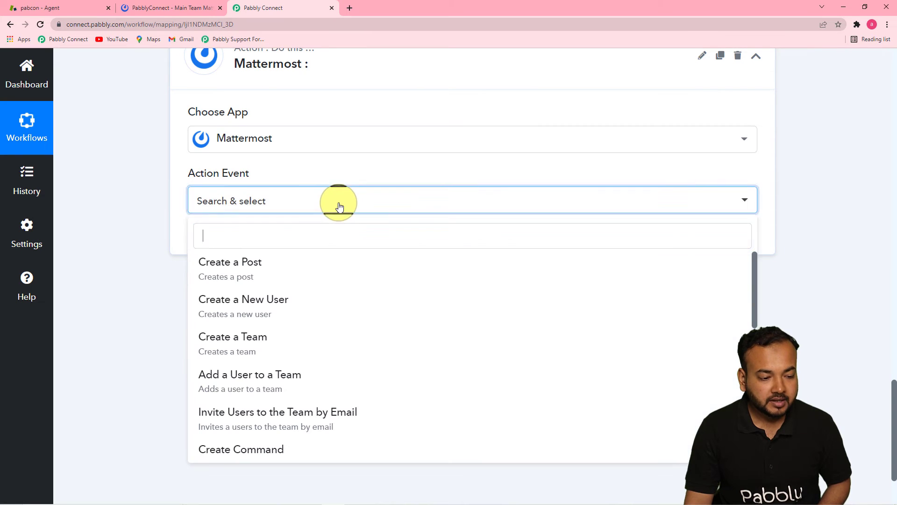
click(253, 263)
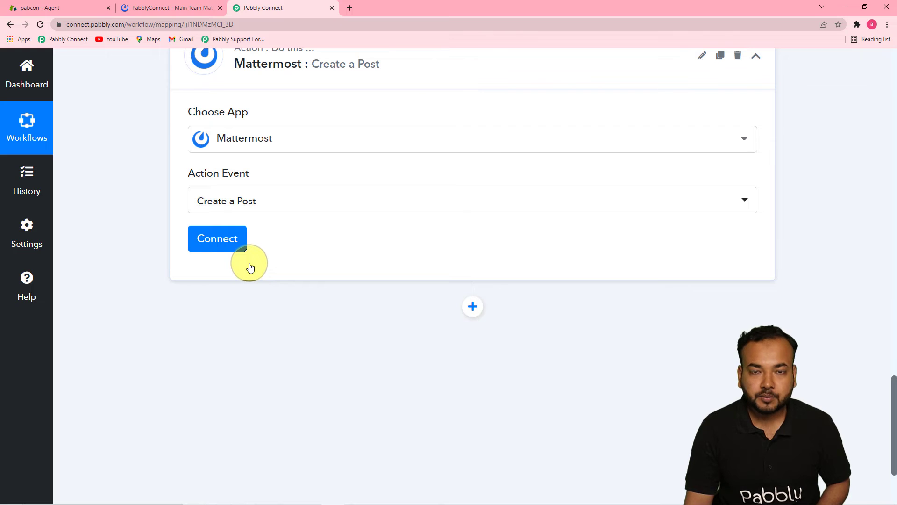
Start adding a new Mattermost connection for the action and read its token and URL instructions.
click(227, 241)
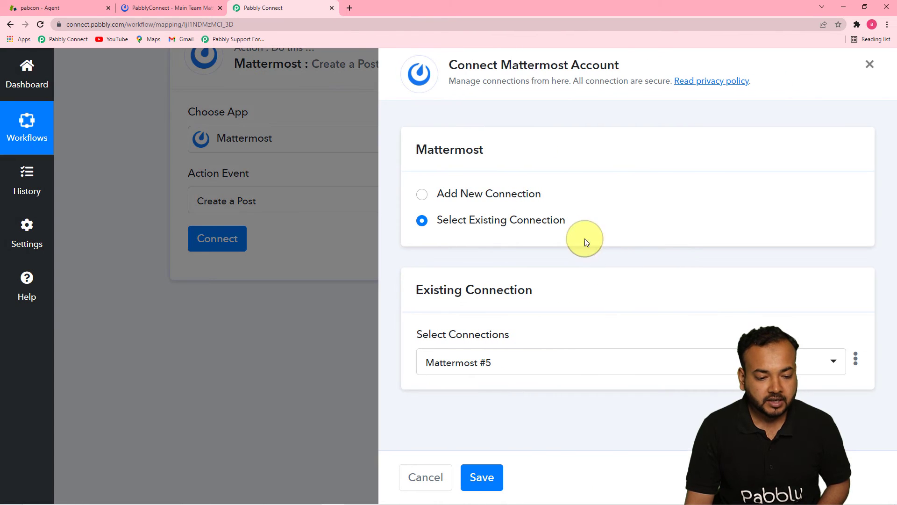
click(421, 195)
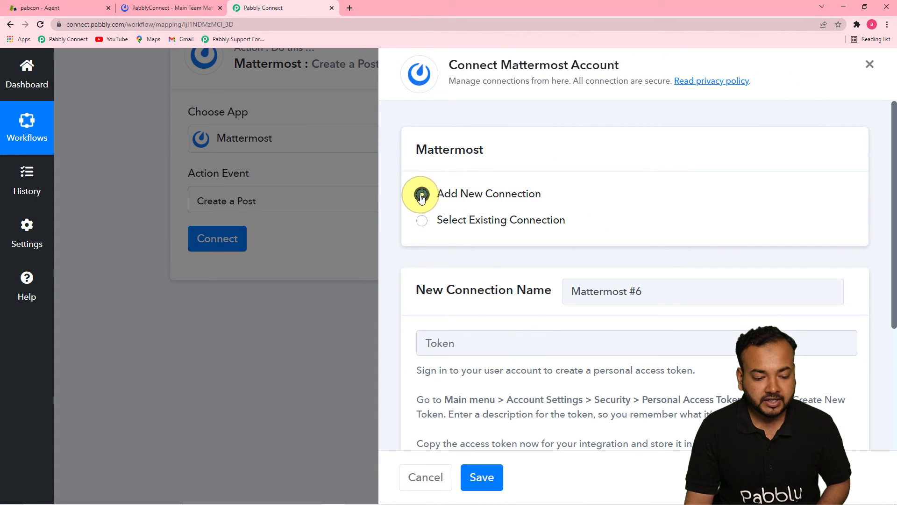
scroll(524, 346, down, 4)
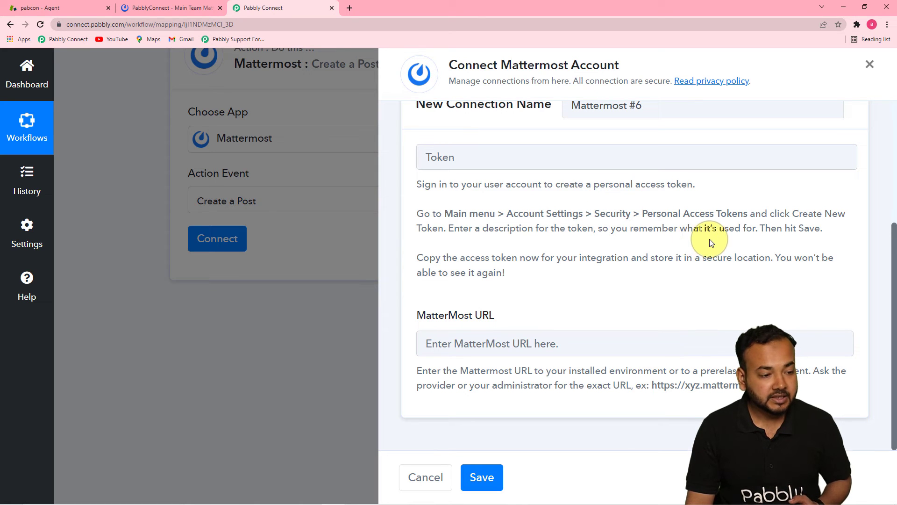
Switch to Mattermost and open the personal access tokens in the account profile's security settings.
click(163, 10)
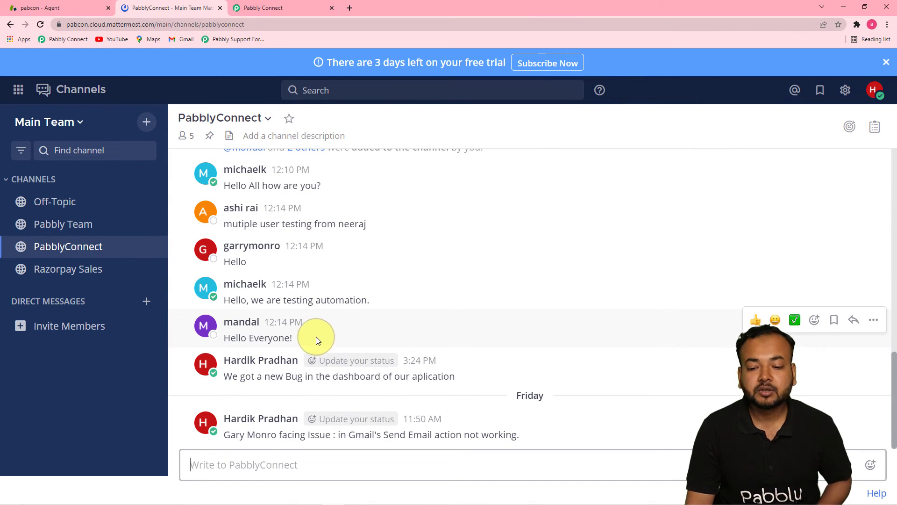
click(875, 91)
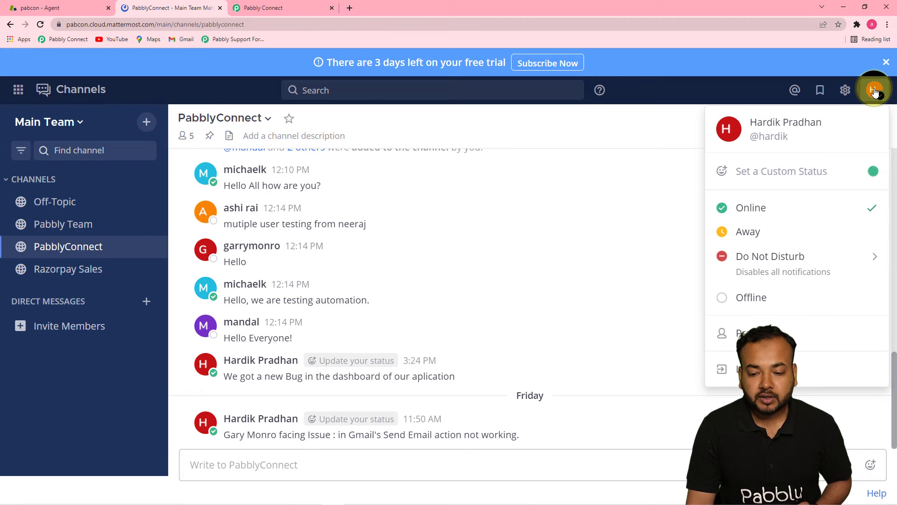
click(752, 333)
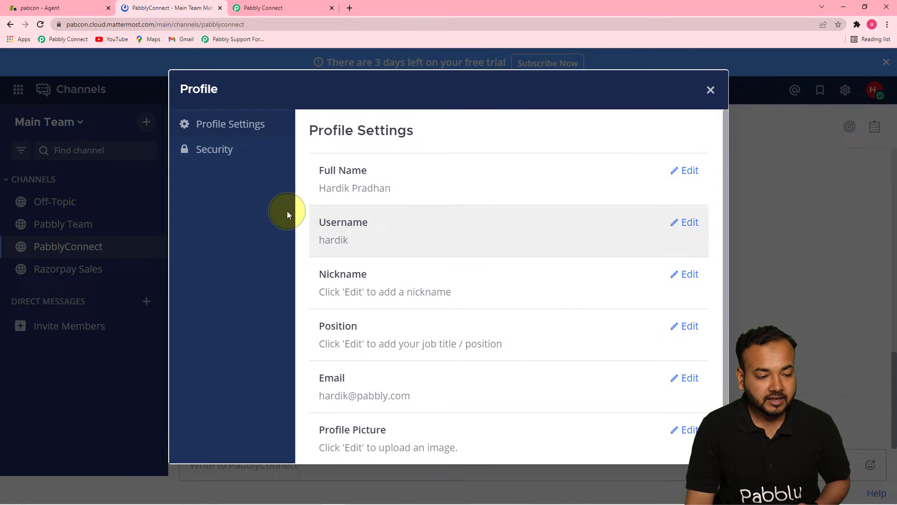
click(220, 152)
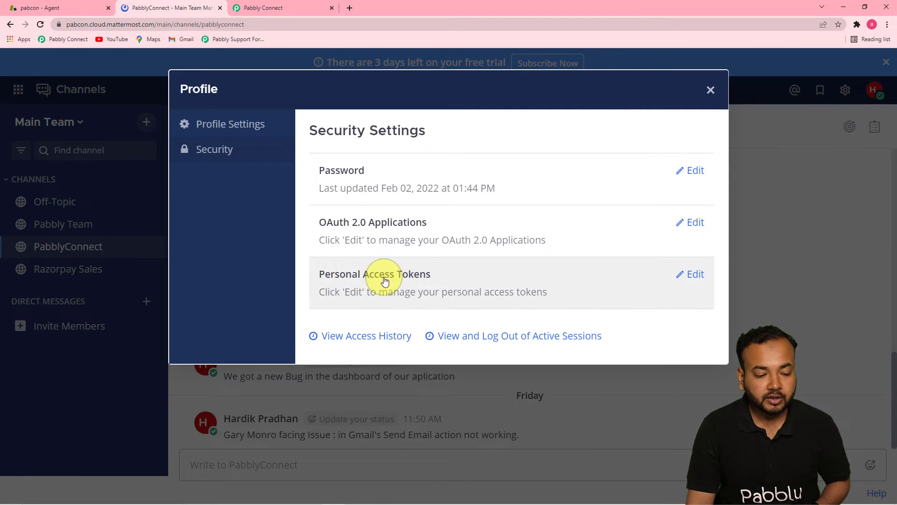
click(351, 278)
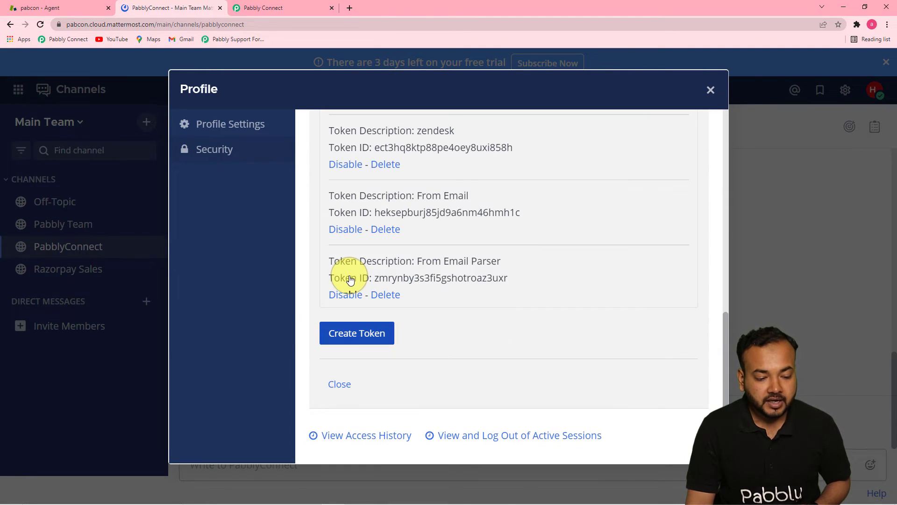
Create a personal access token with the description "from Xendesk" and approve its System Admin permissions.
click(360, 333)
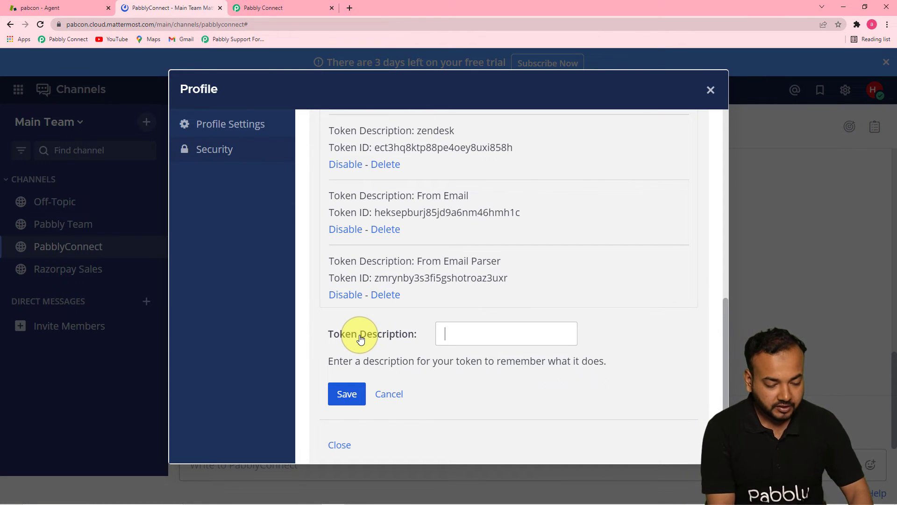
text(To)
key(BackSpace)
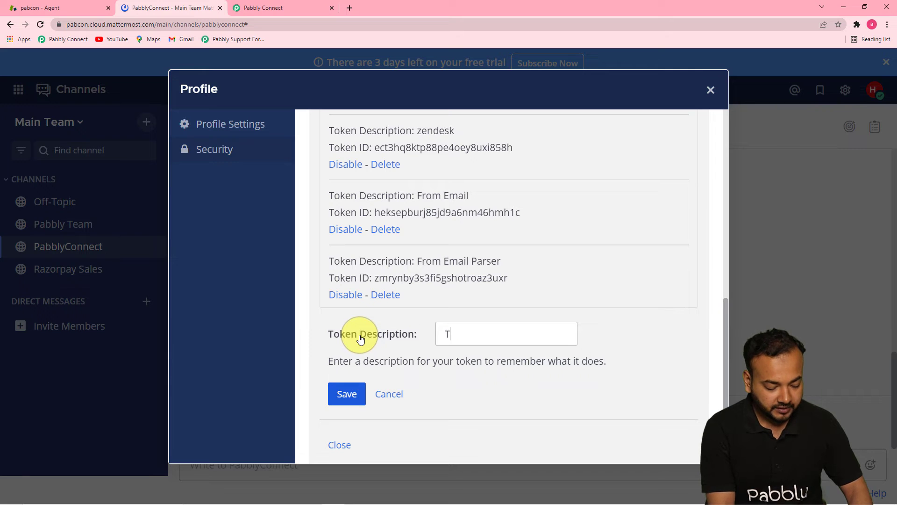
key(BackSpace)
text(from Xend)
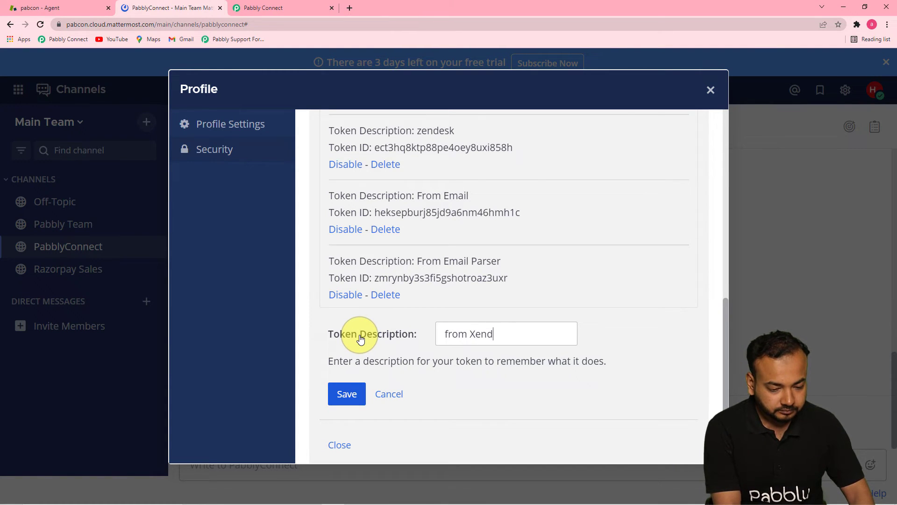
text(esk)
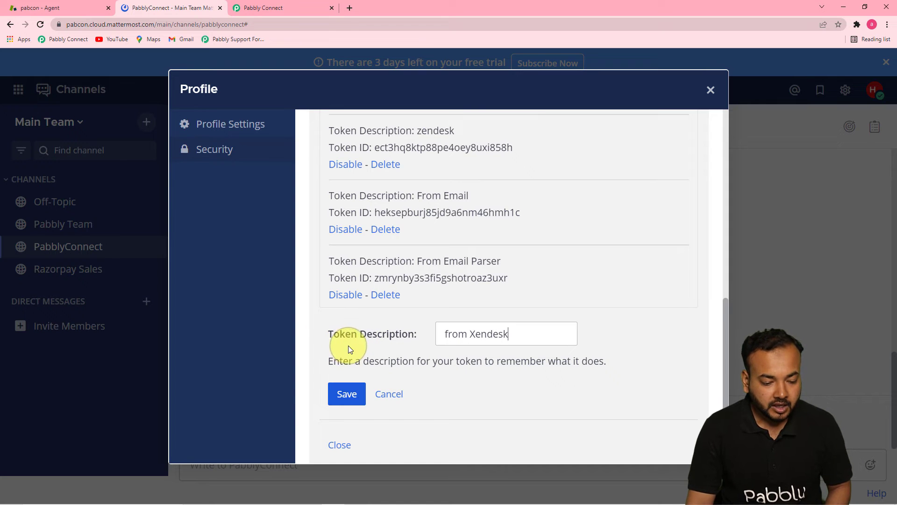
click(346, 393)
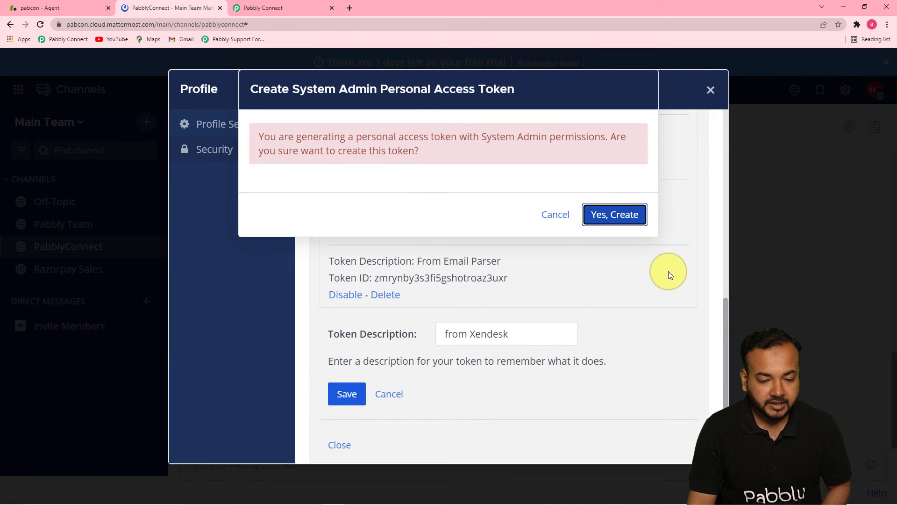
click(615, 214)
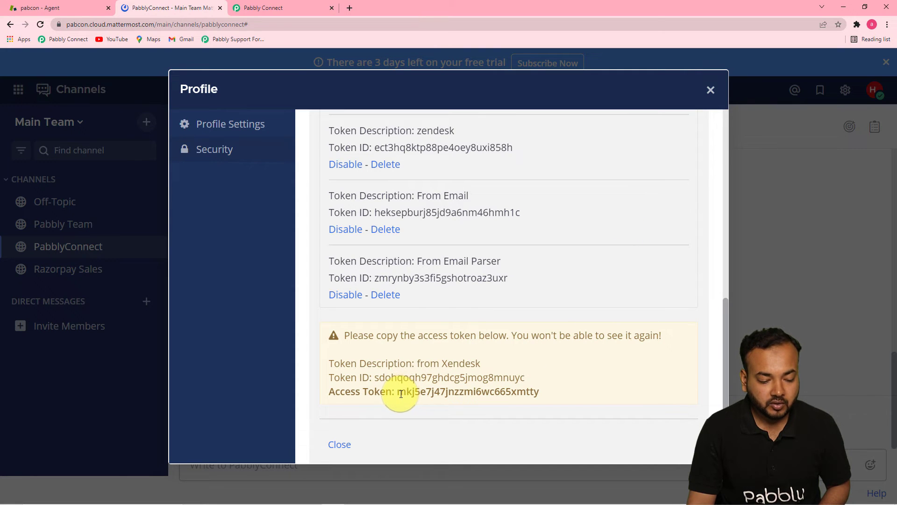
Copy the new Mattermost access token into the Token field of the new connection in Pabbly Connect.
drag(398, 394, 535, 398)
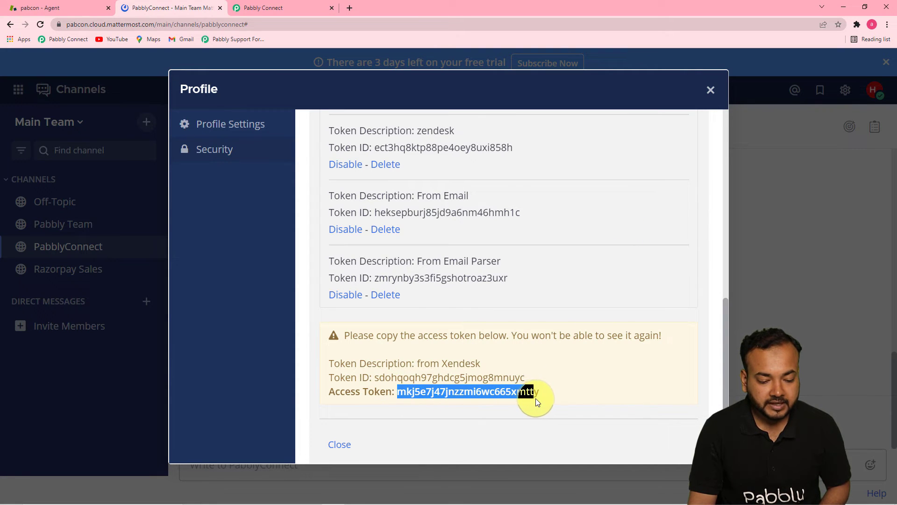
right_click(539, 399)
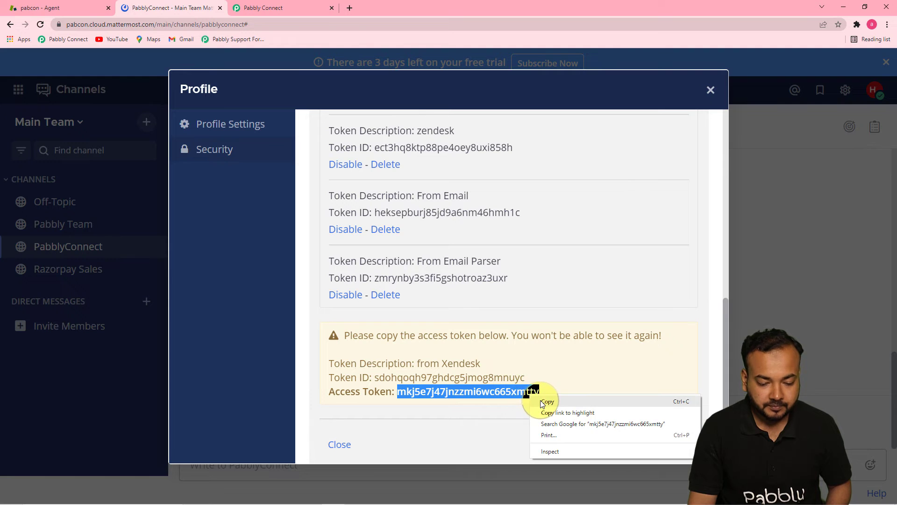
click(552, 406)
click(290, 7)
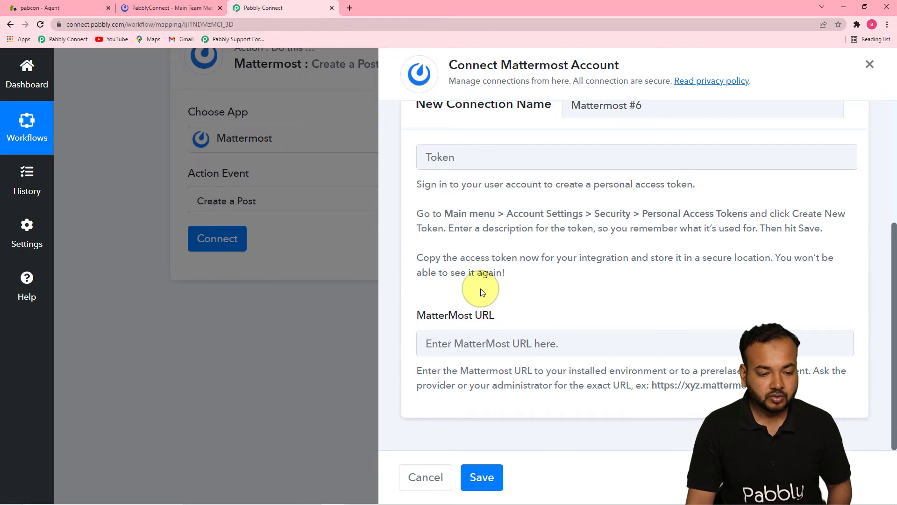
right_click(462, 154)
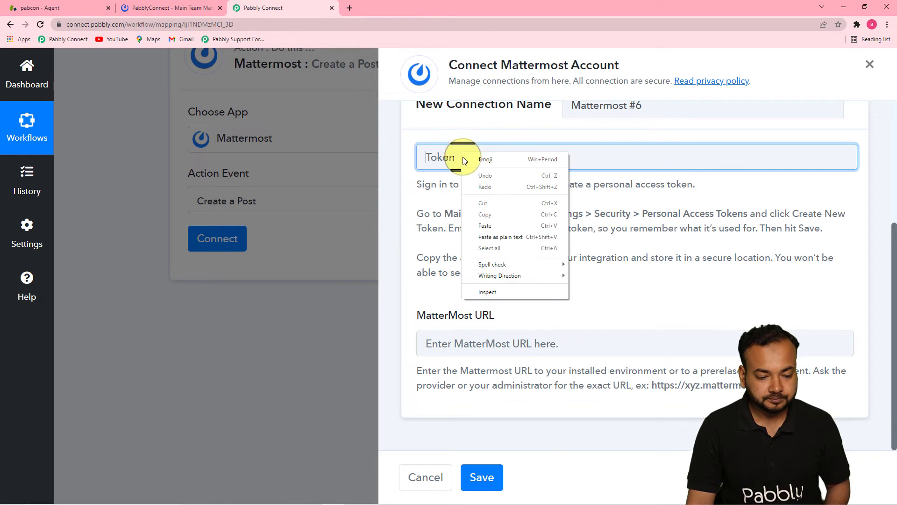
click(485, 225)
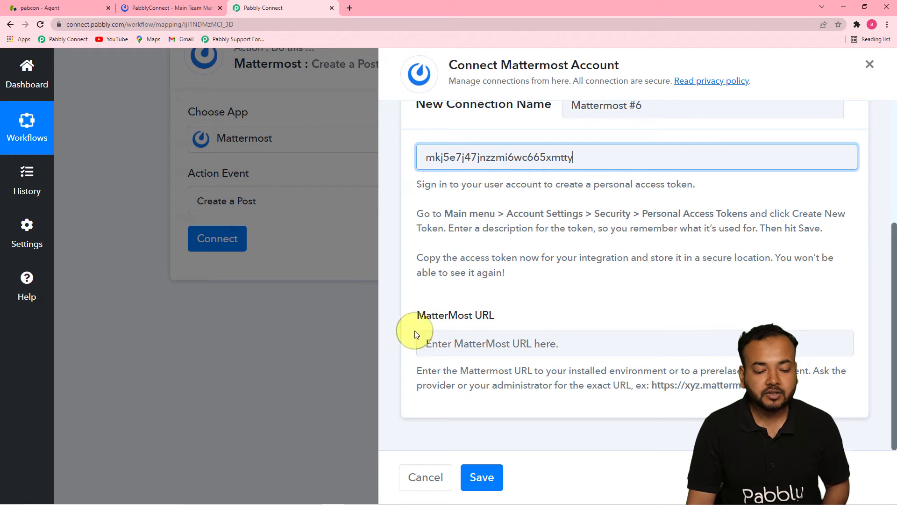
Return to Mattermost and close the personal access token section, confirming that the token has been copied.
click(165, 11)
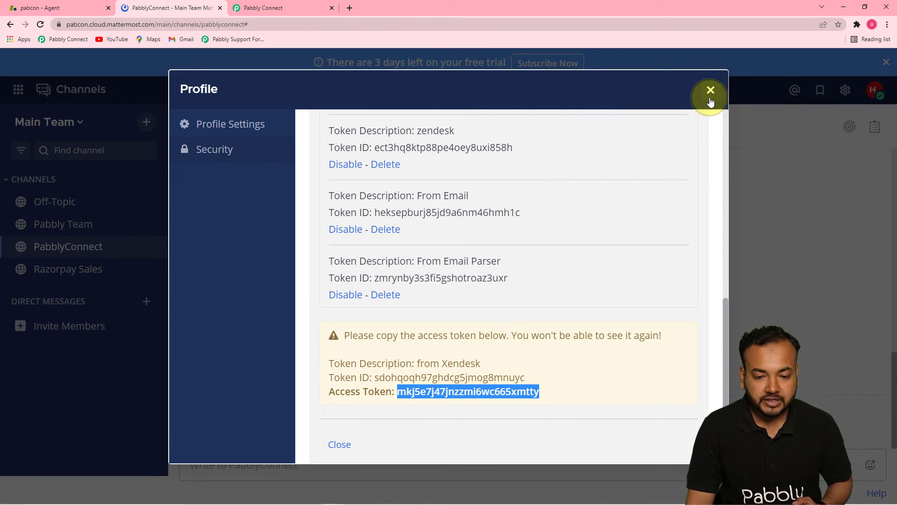
click(348, 442)
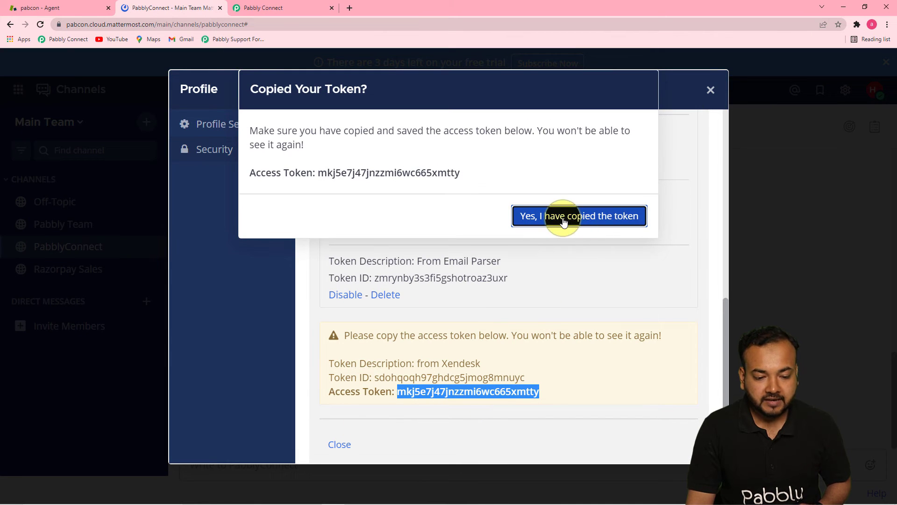
click(563, 218)
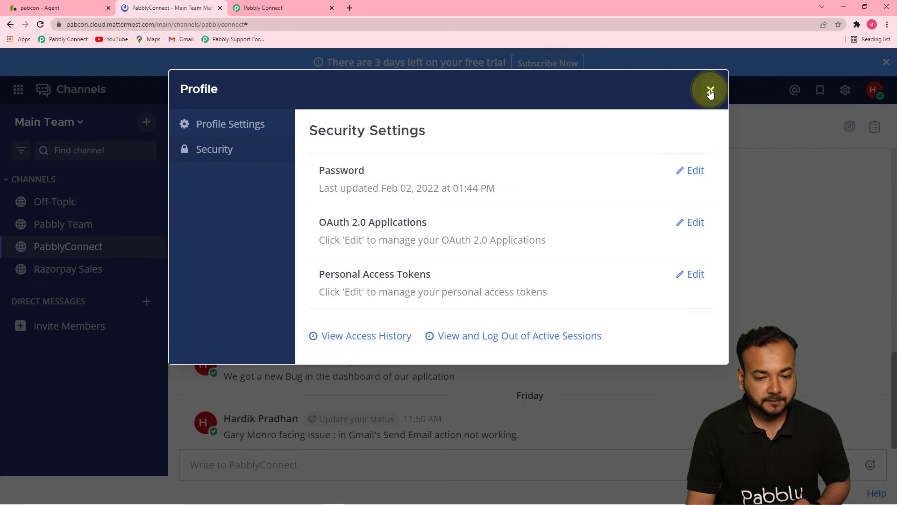
Close the Mattermost profile settings and copy the base part of the workspace's web address, up to mattermost.com/.
click(709, 89)
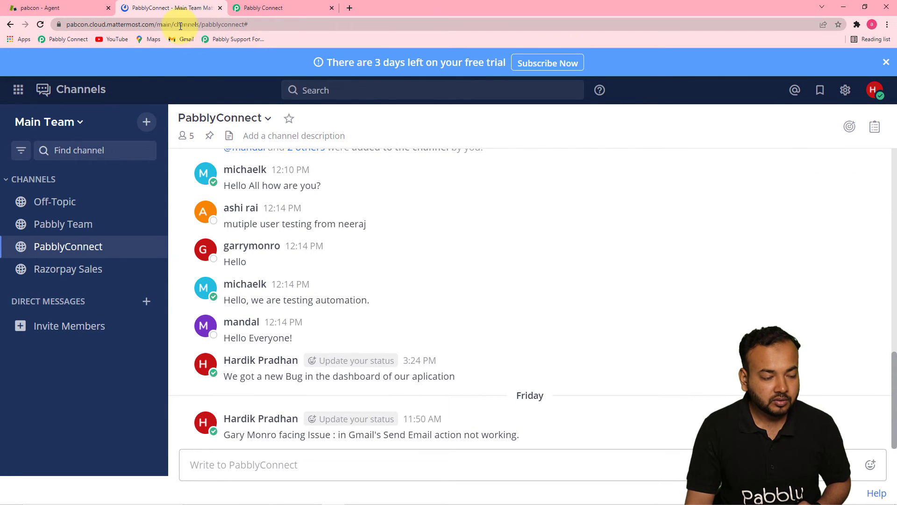
click(126, 25)
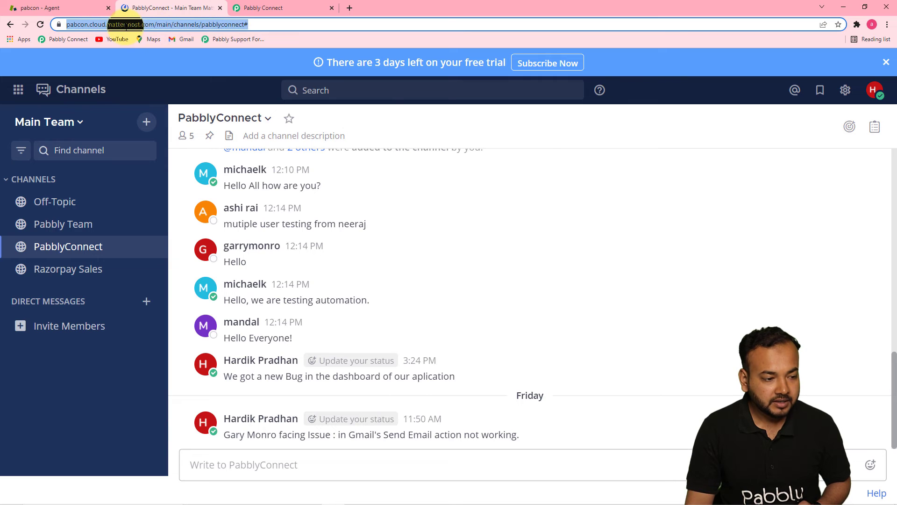
click(126, 25)
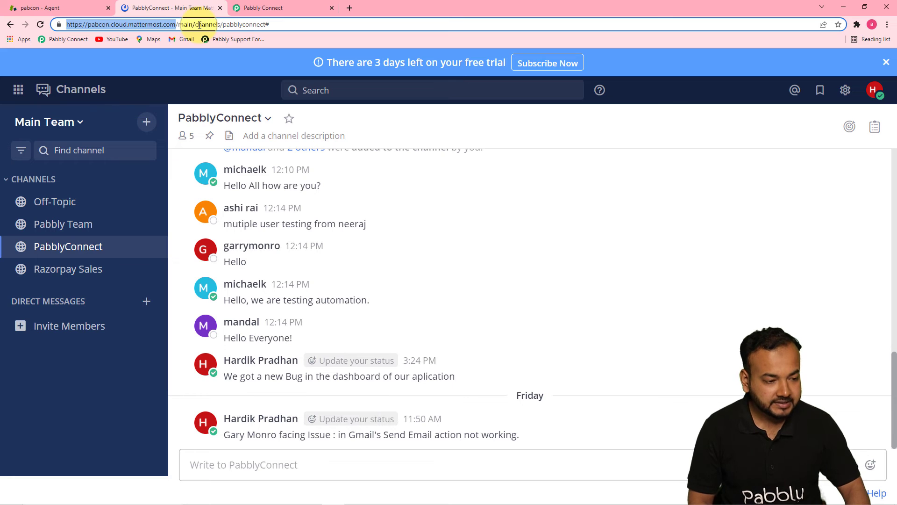
click(259, 8)
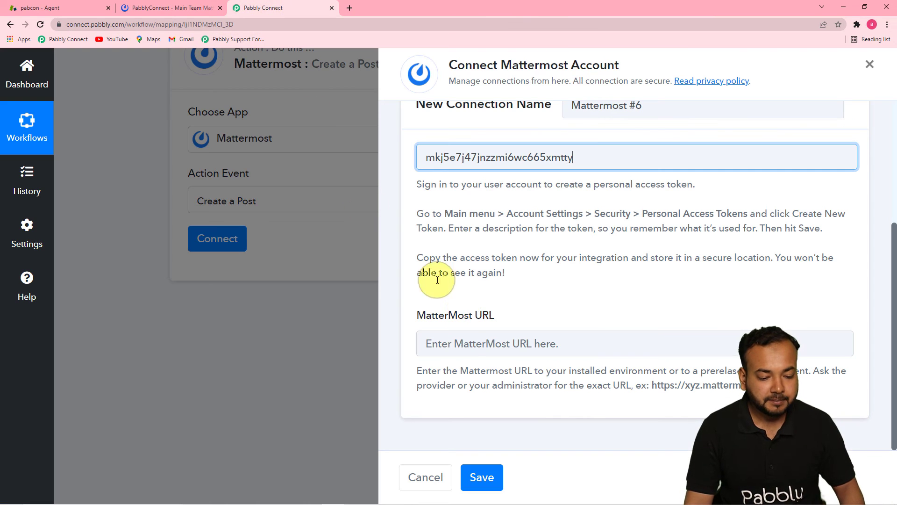
click(468, 341)
key(ctrl+v)
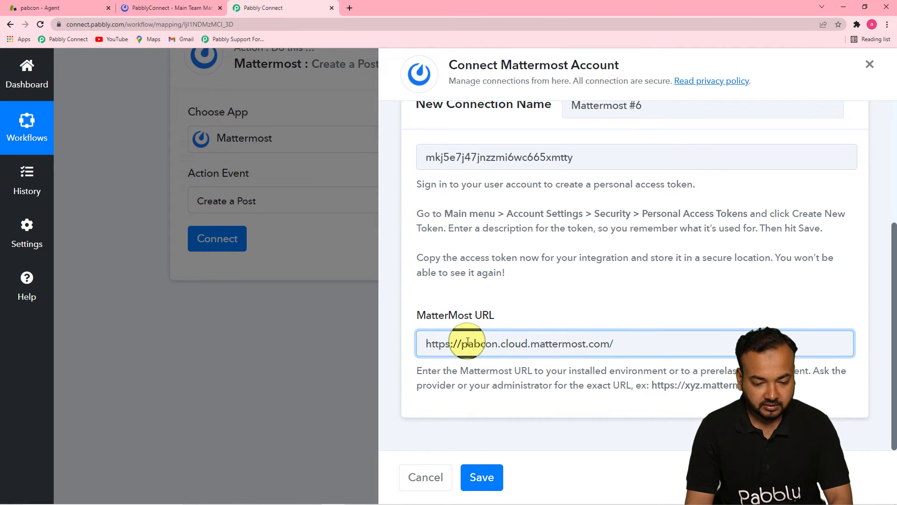
key(BackSpace)
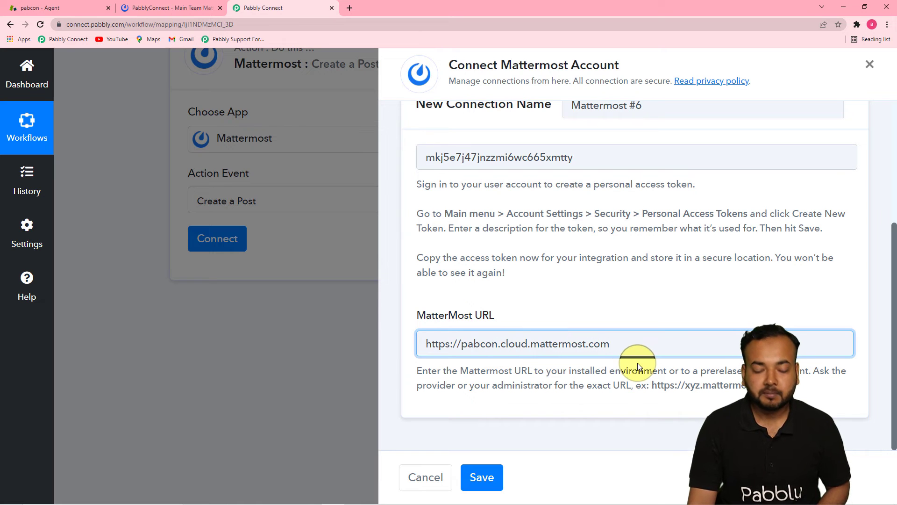
click(487, 476)
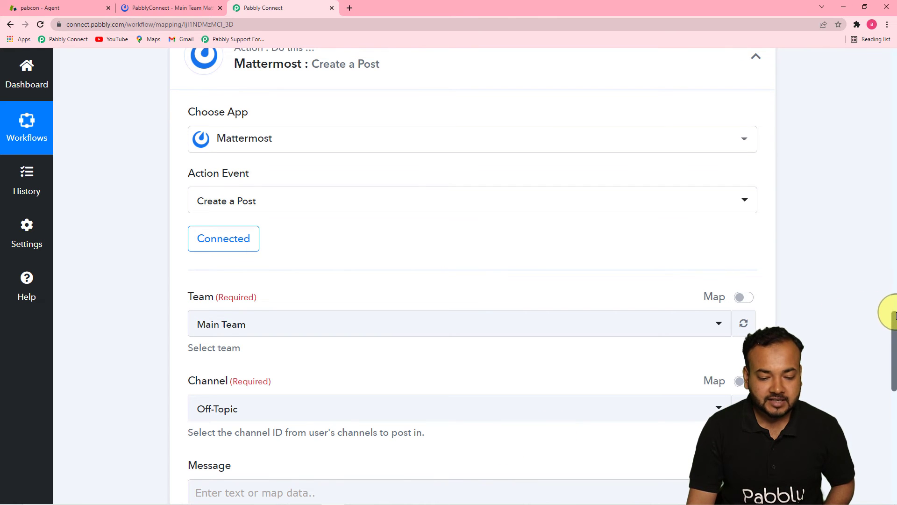
Keep Main Team as the team and set the post's channel to PabblyConnect, checking the channel name in Mattermost.
drag(895, 316, 883, 357)
click(366, 86)
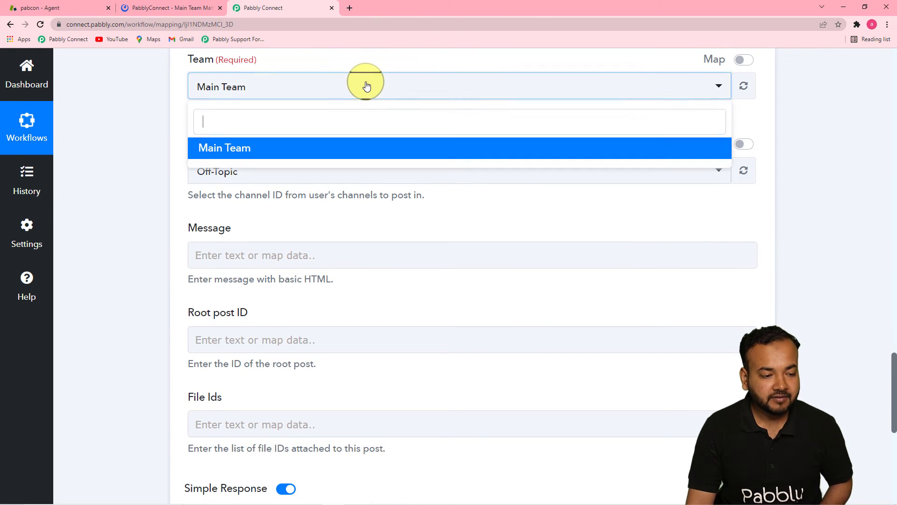
click(259, 125)
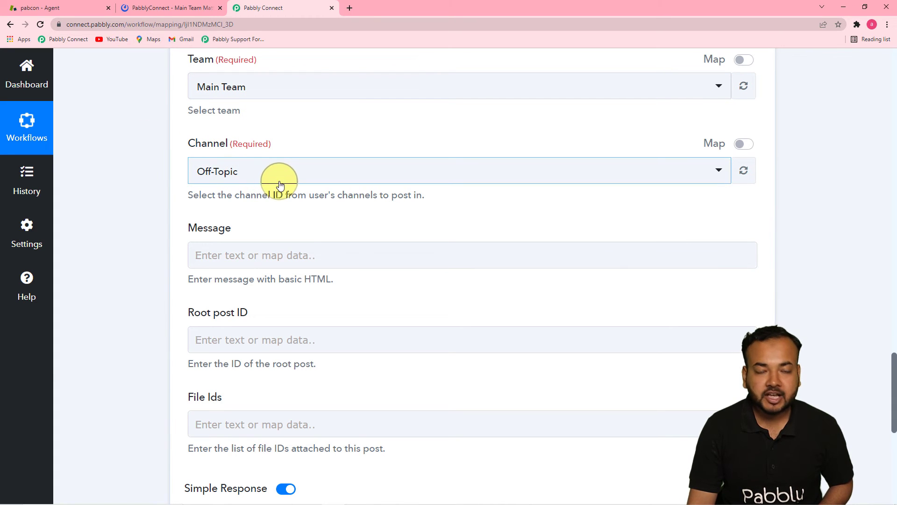
click(138, 8)
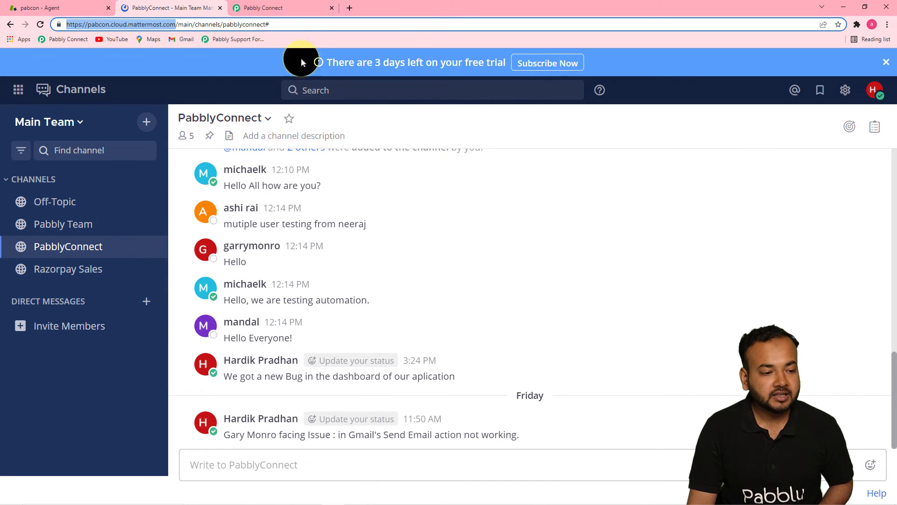
click(287, 7)
click(255, 170)
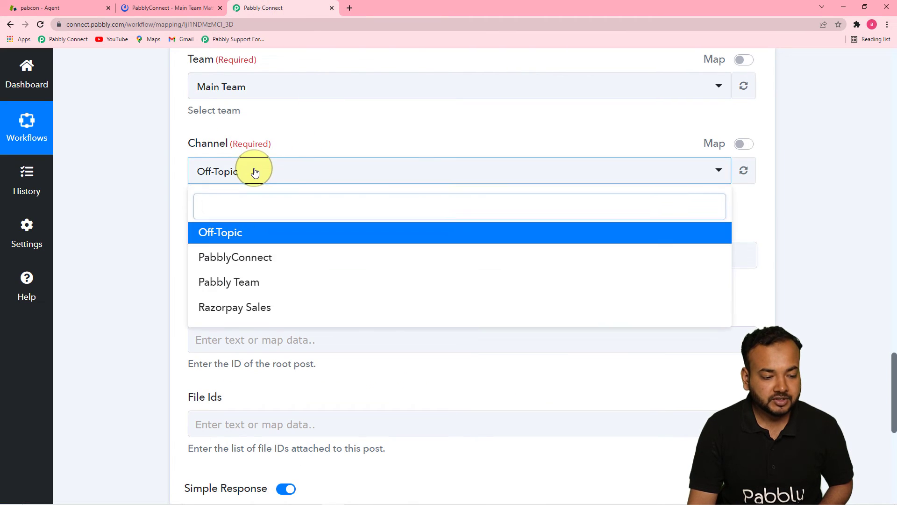
click(256, 259)
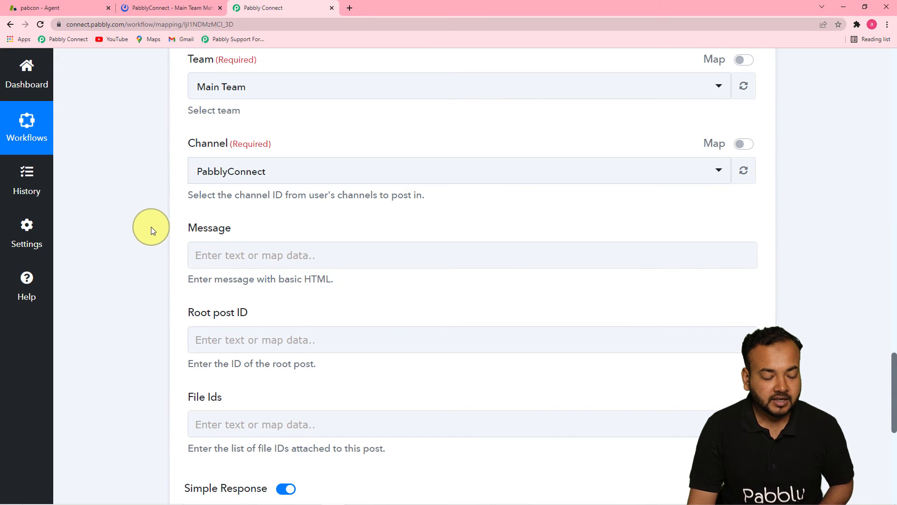
Enter the Message text "Hey Team", "A new ticket is raised in Zendesk. The Title is:" and "The requesters name is :" on three lines.
scroll(150, 226, up, 1)
scroll(150, 226, down, 2)
scroll(150, 226, down, 1)
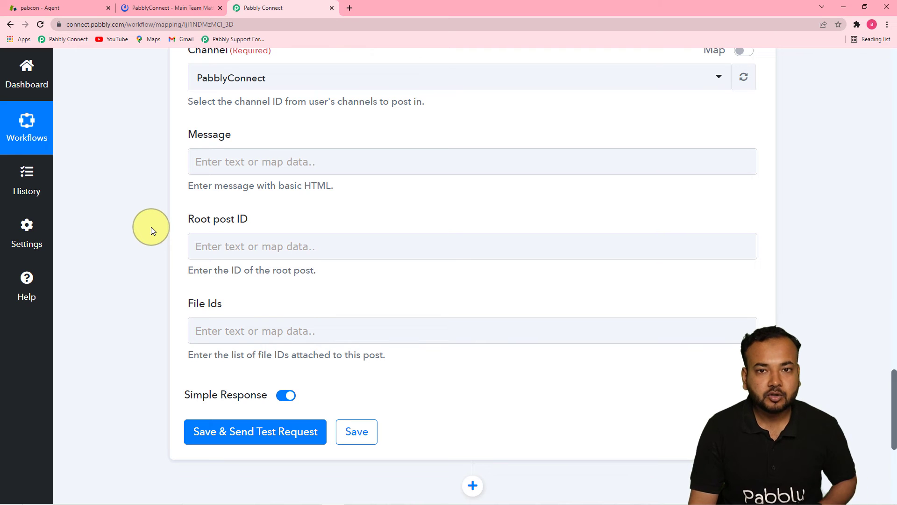
click(386, 159)
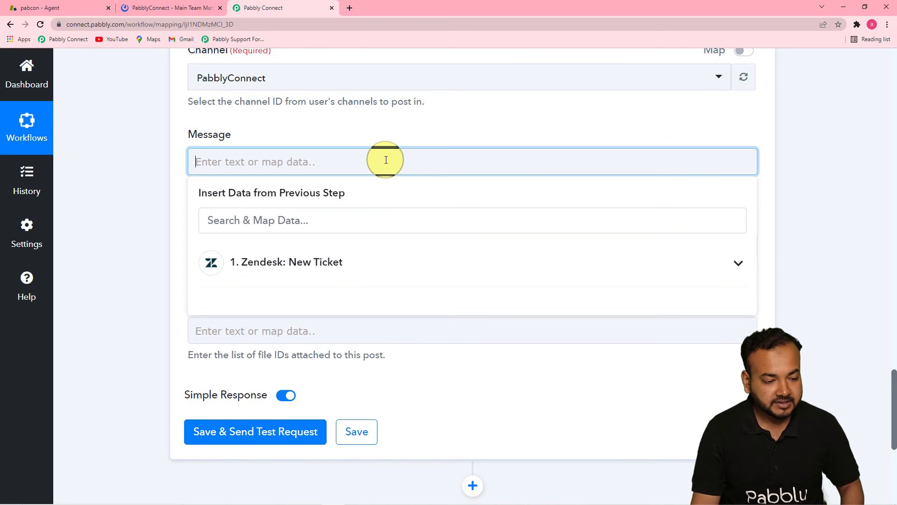
text(Hey Team A new ticket is raised in Zendesk. The Title is: The requesters name is :)
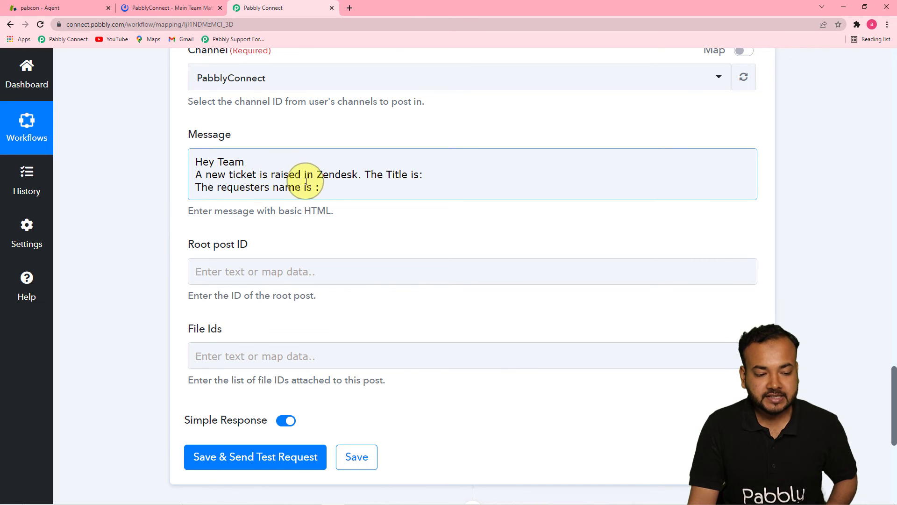
Map the Zendesk Ticket Title field into the message after "The Title is:".
click(432, 179)
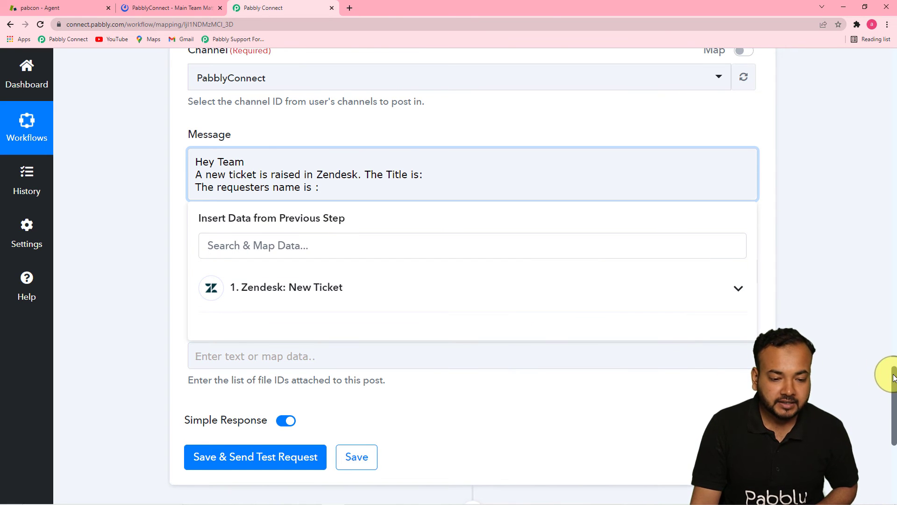
drag(889, 373, 867, 392)
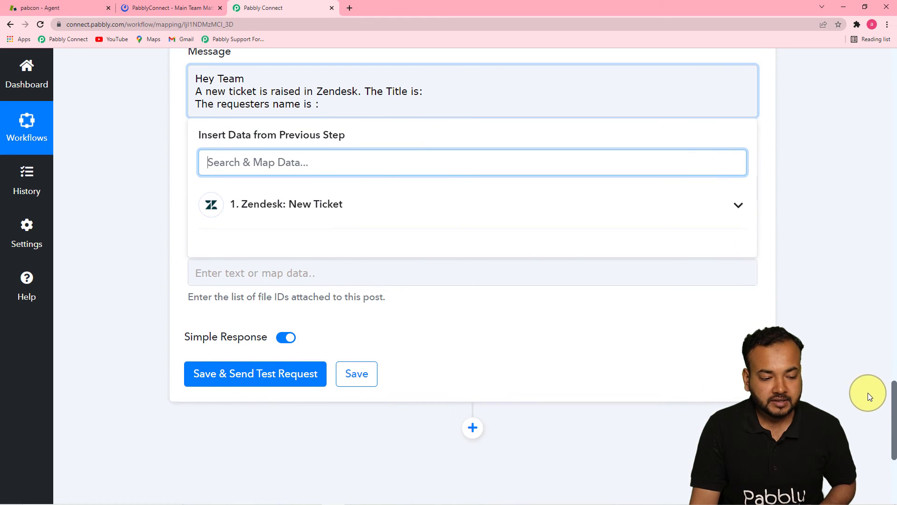
click(351, 205)
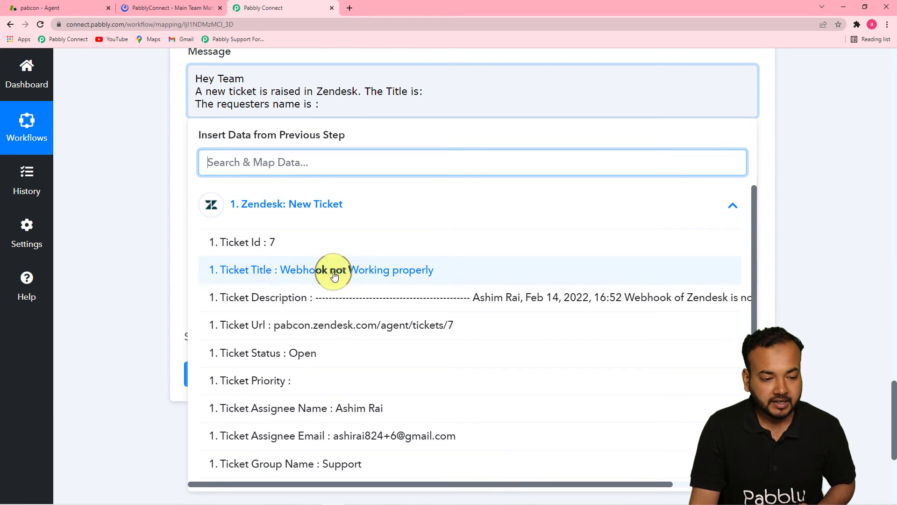
click(305, 279)
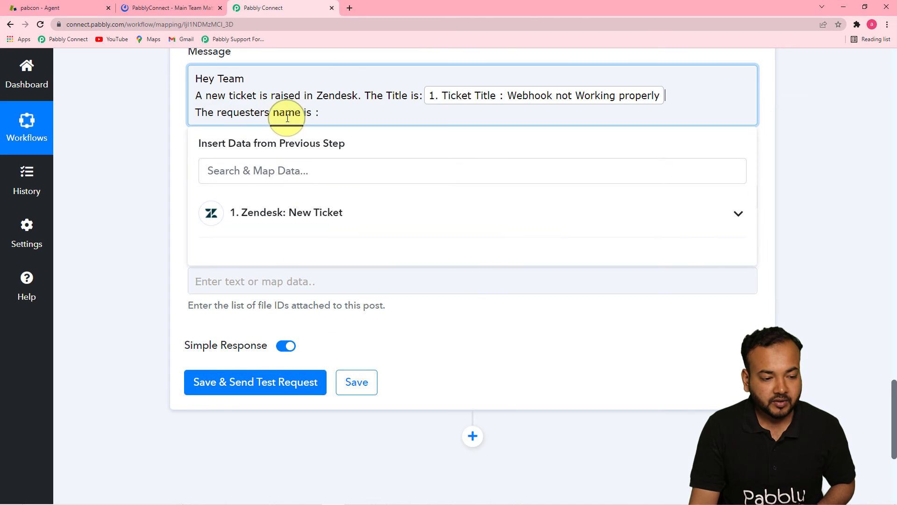
Map the Zendesk Ticket Requester First Name field into the message after "The requesters name is :".
click(323, 116)
click(310, 212)
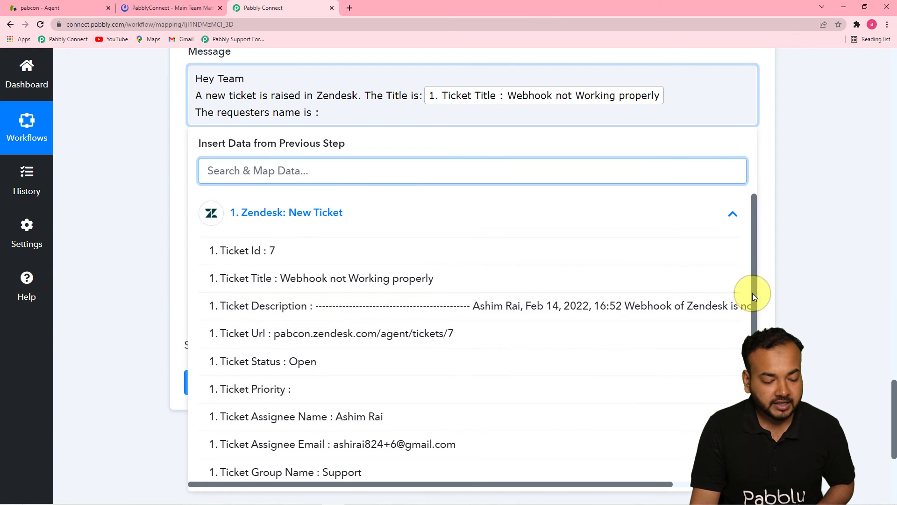
drag(753, 303, 750, 404)
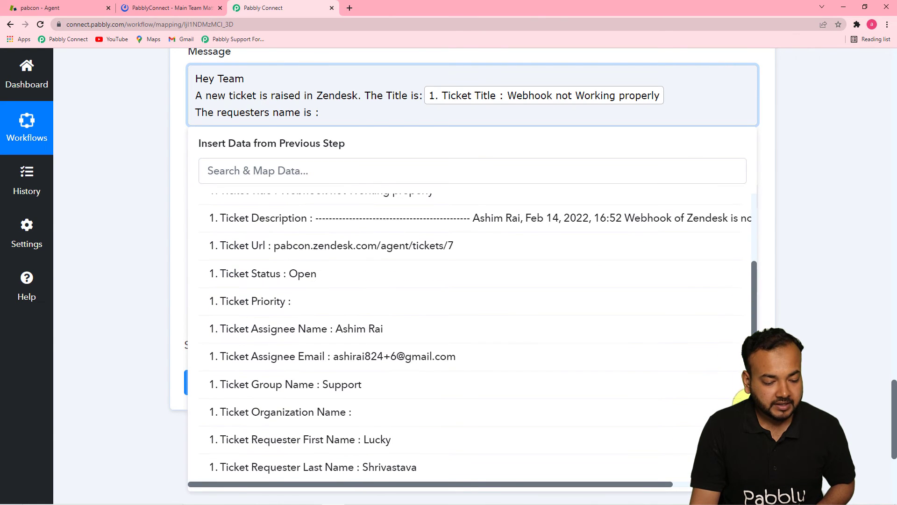
click(388, 439)
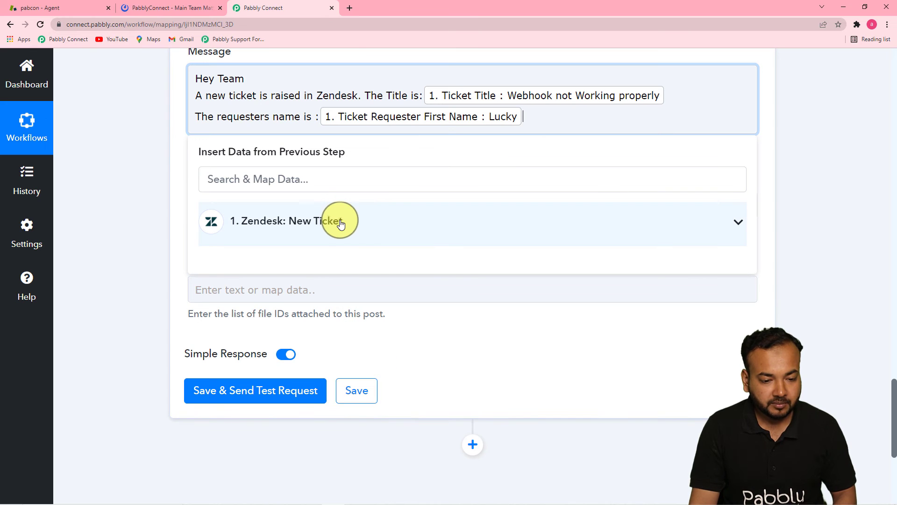
Map the Zendesk Ticket Requester Last Name field into the message directly behind the requester's first name.
click(341, 223)
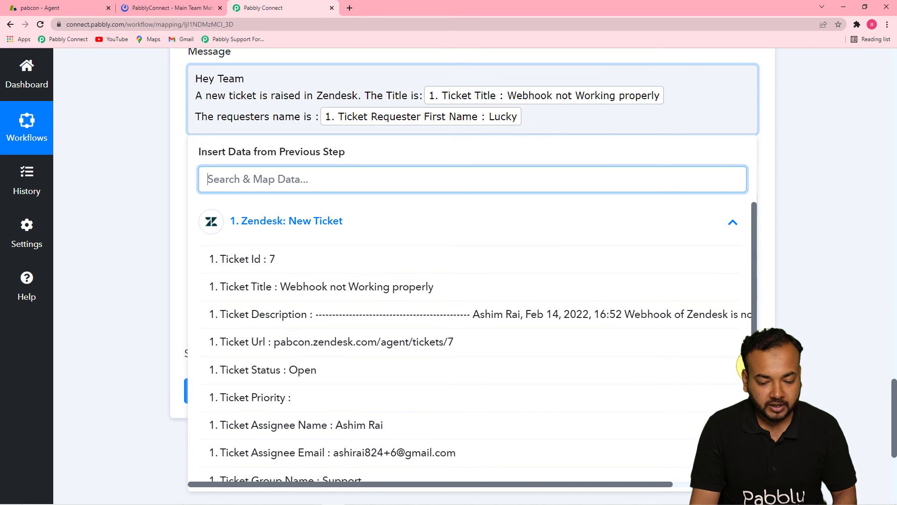
scroll(745, 365, down, 3)
click(516, 470)
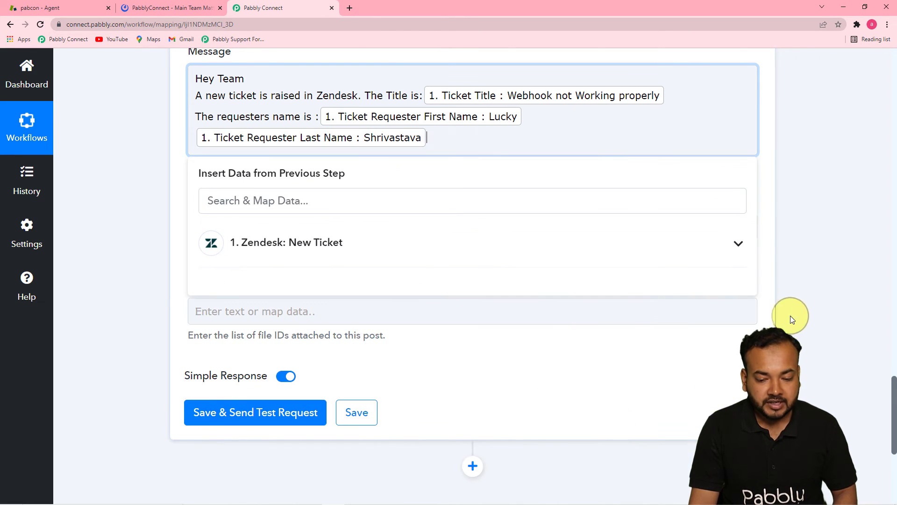
click(795, 290)
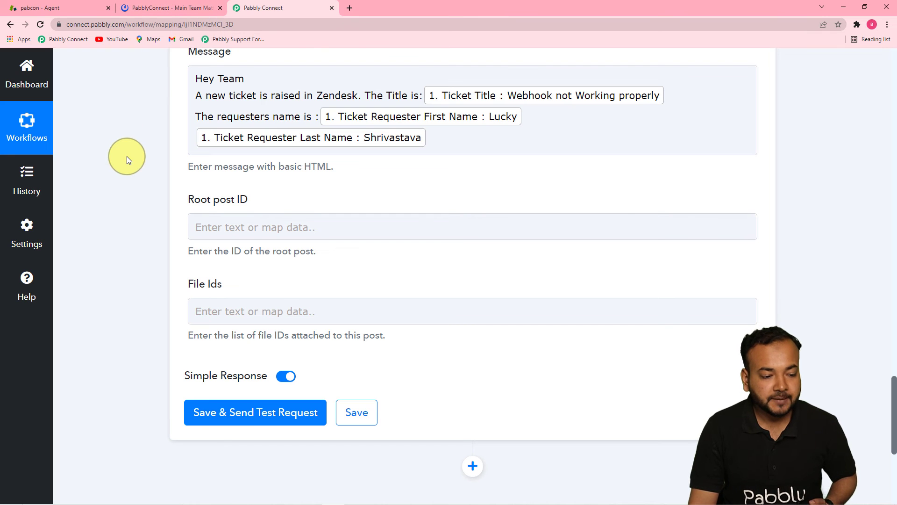
Save the Mattermost action with a test request, leaving Root post ID and File Ids empty, and check the PabblyConnect channel in Mattermost.
scroll(117, 215, down, 2)
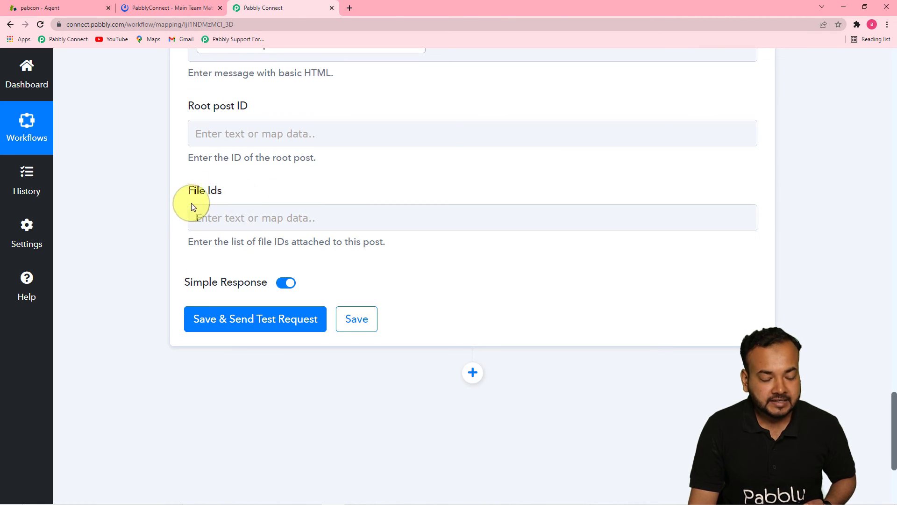
click(260, 218)
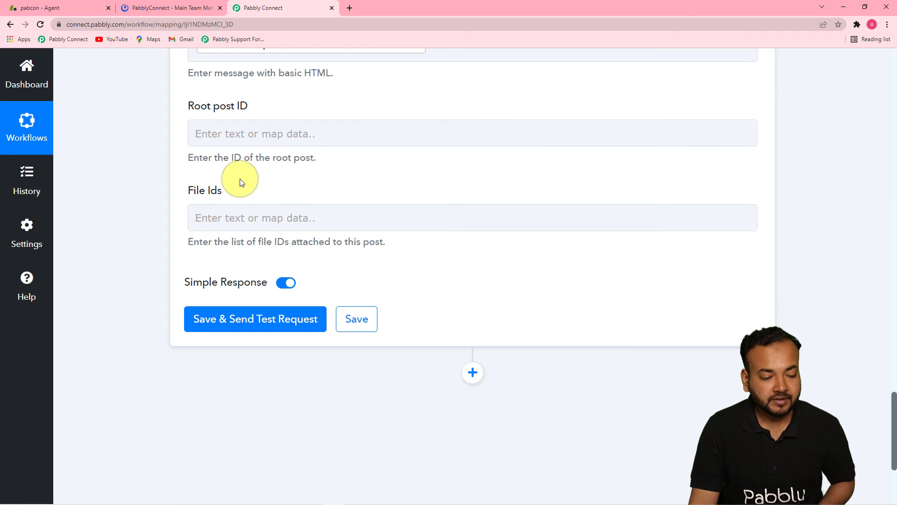
click(225, 317)
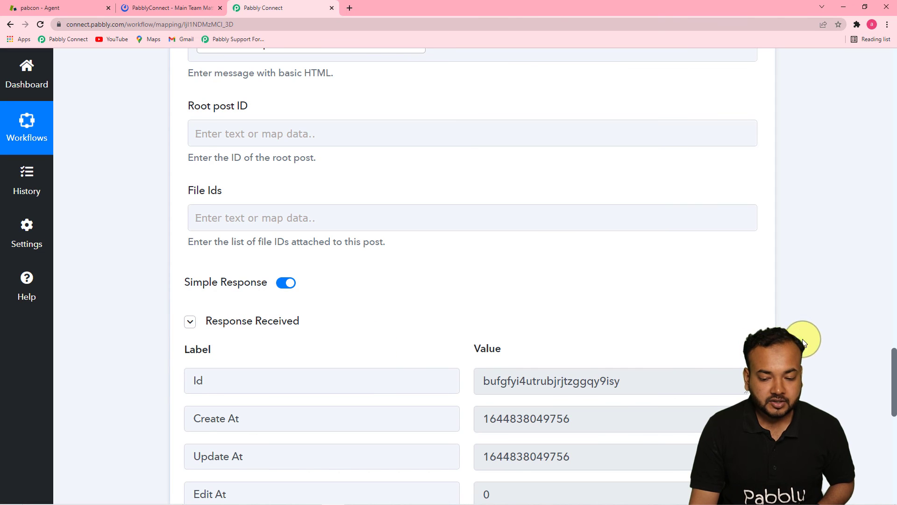
drag(892, 363, 893, 419)
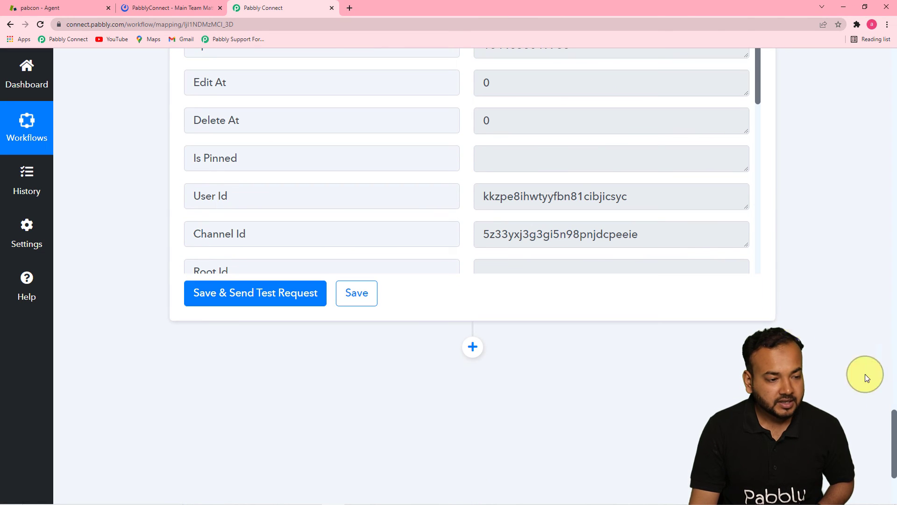
click(164, 10)
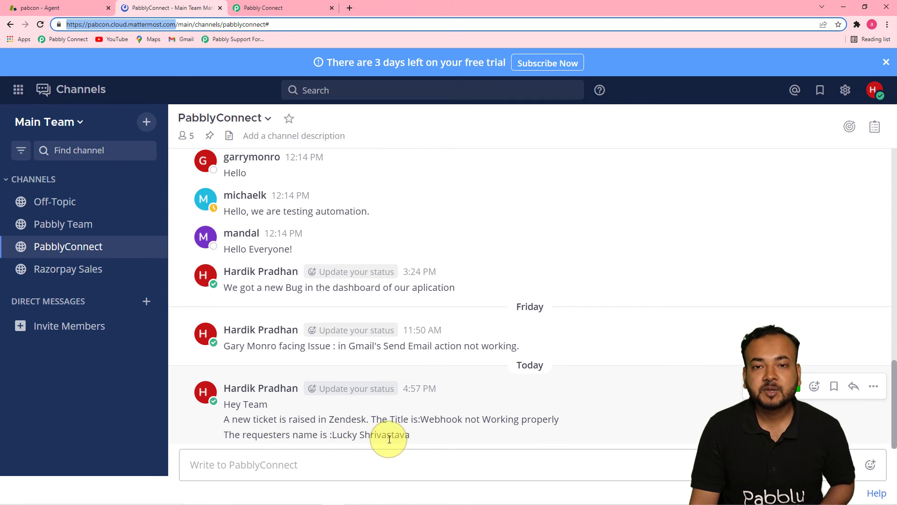
Return to Pabbly Connect and review the Zendesk trigger, its ticket data and the Mattermost message mapping against the post in Mattermost.
click(285, 7)
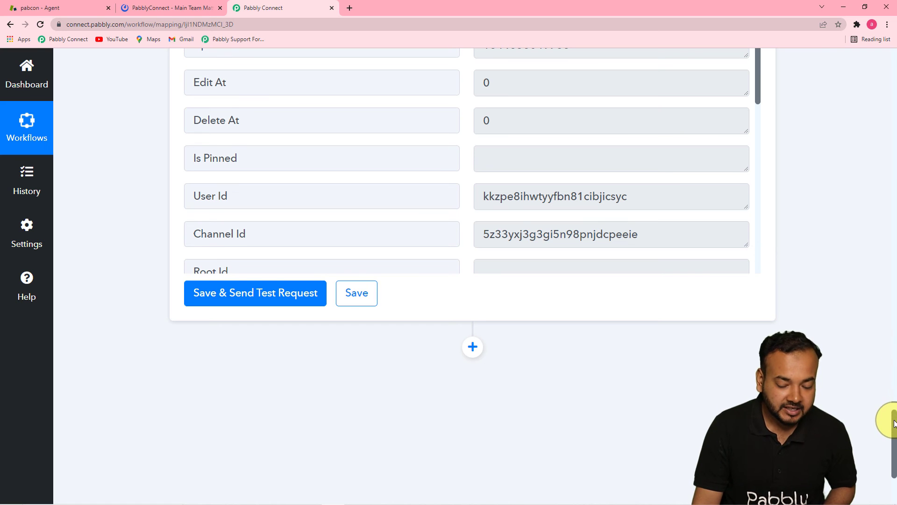
drag(890, 421, 881, 320)
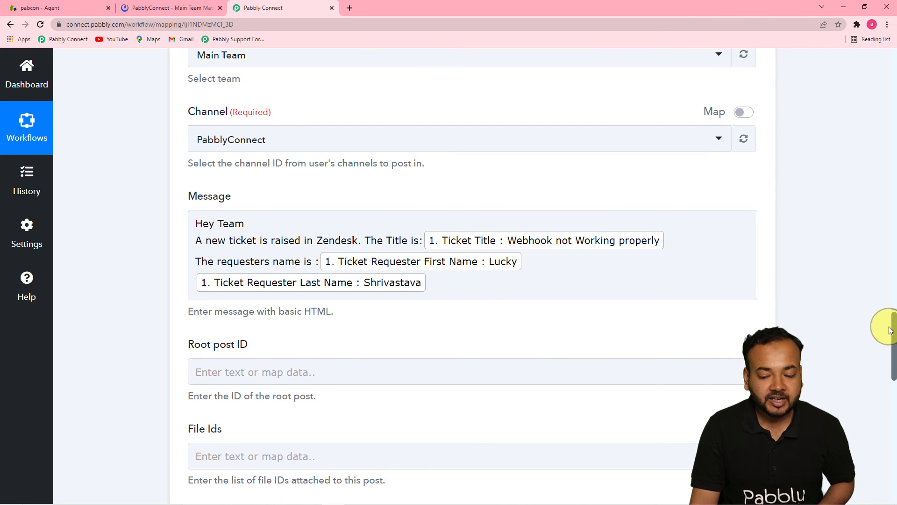
drag(893, 315, 883, 248)
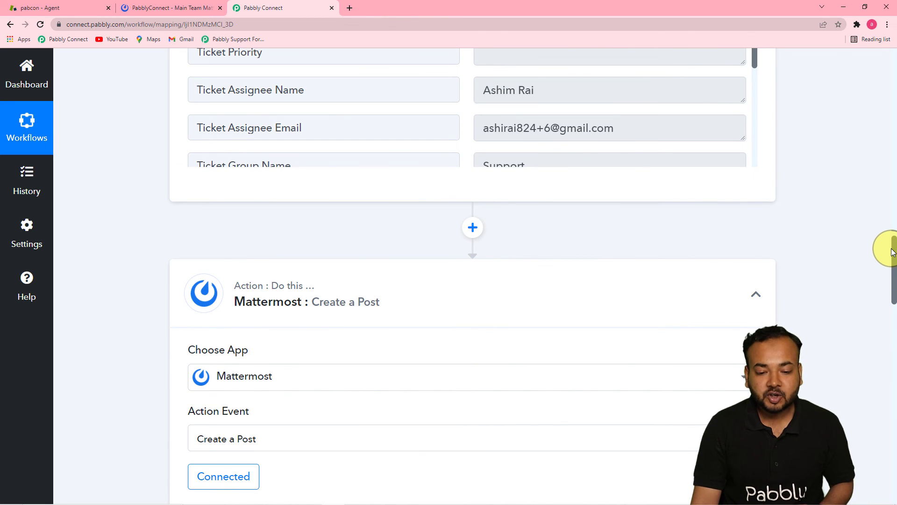
drag(888, 256, 881, 84)
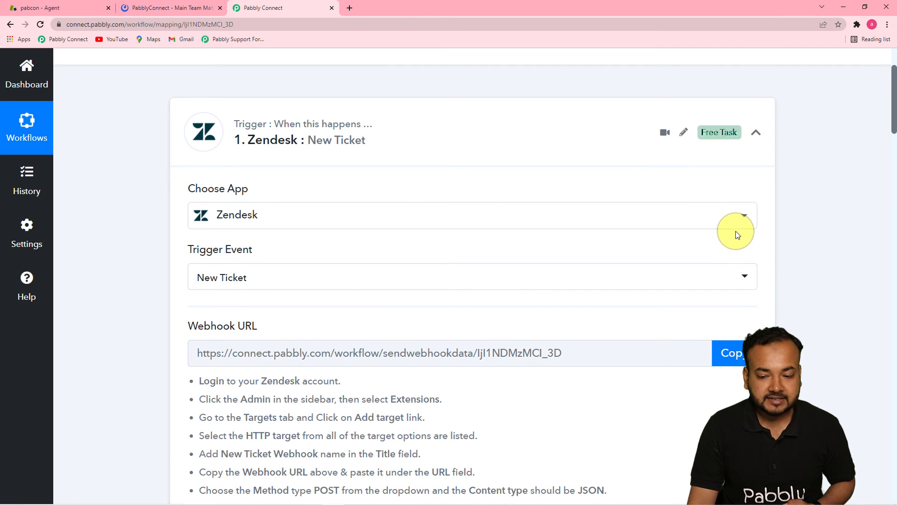
drag(887, 120, 893, 255)
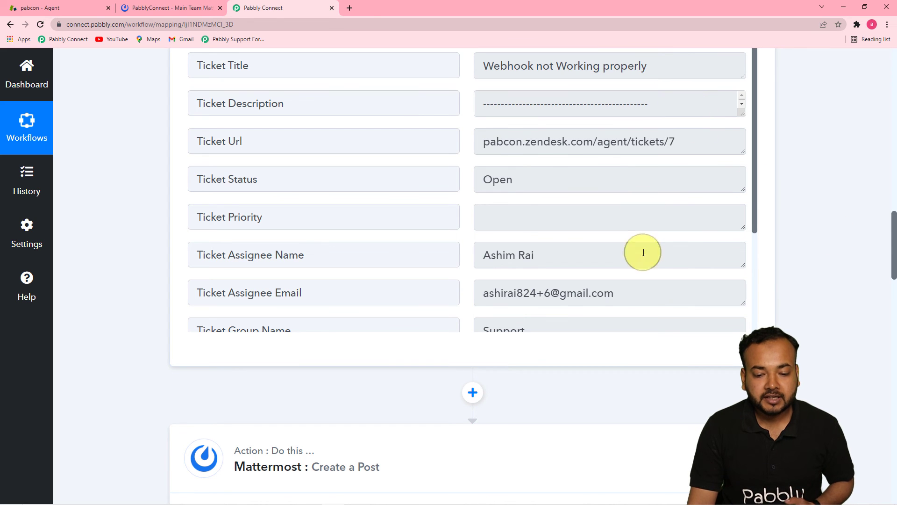
drag(894, 236, 895, 348)
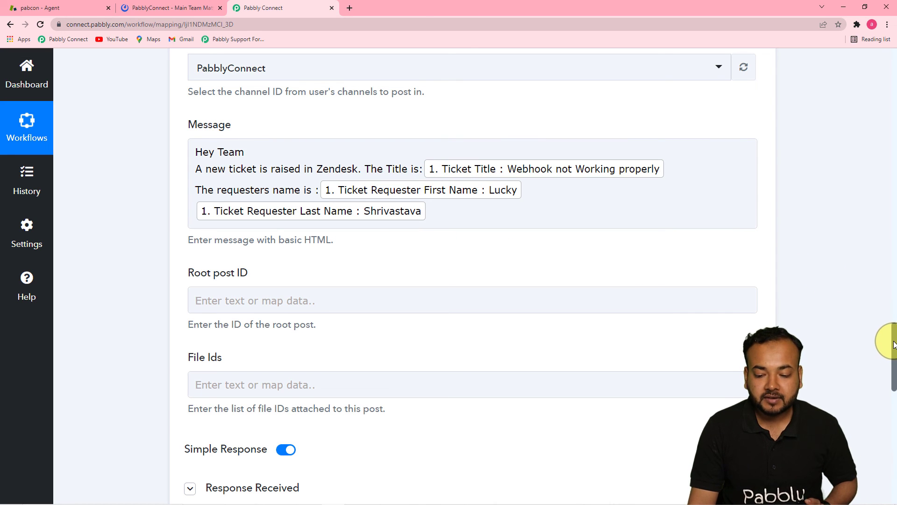
drag(894, 341, 894, 365)
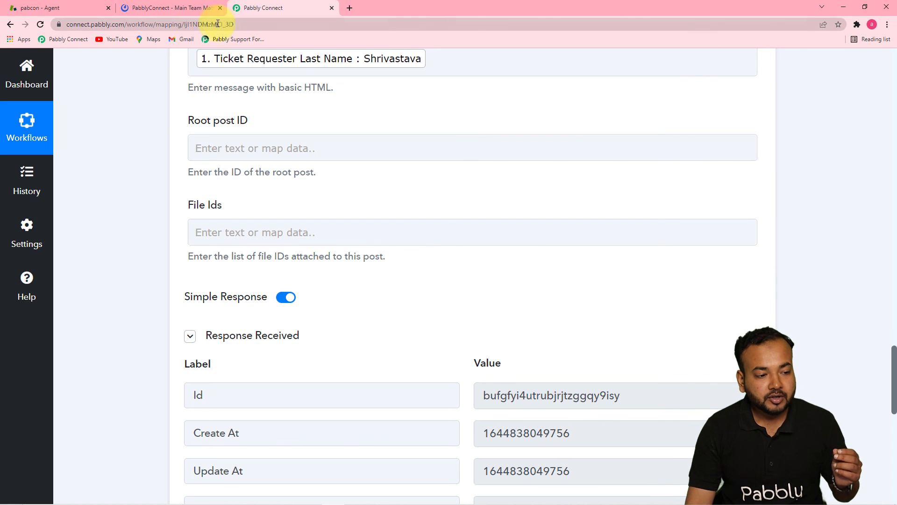
click(205, 10)
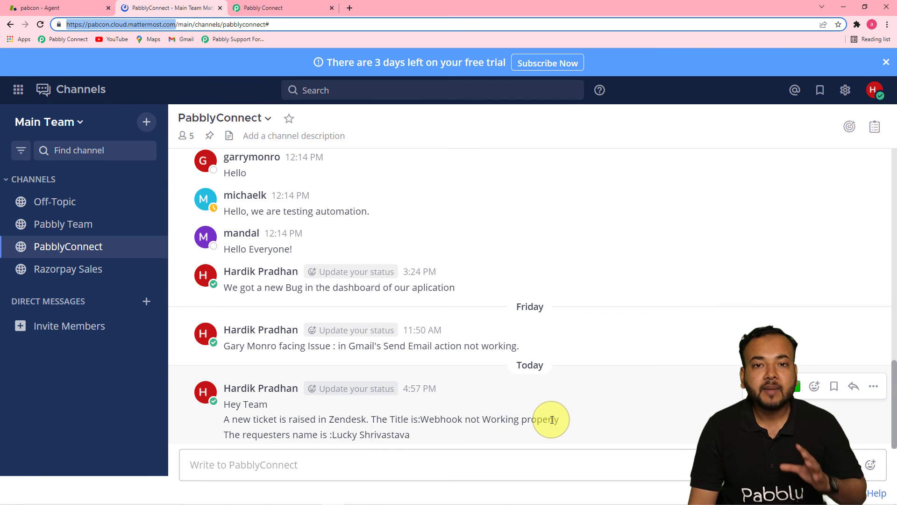
click(292, 10)
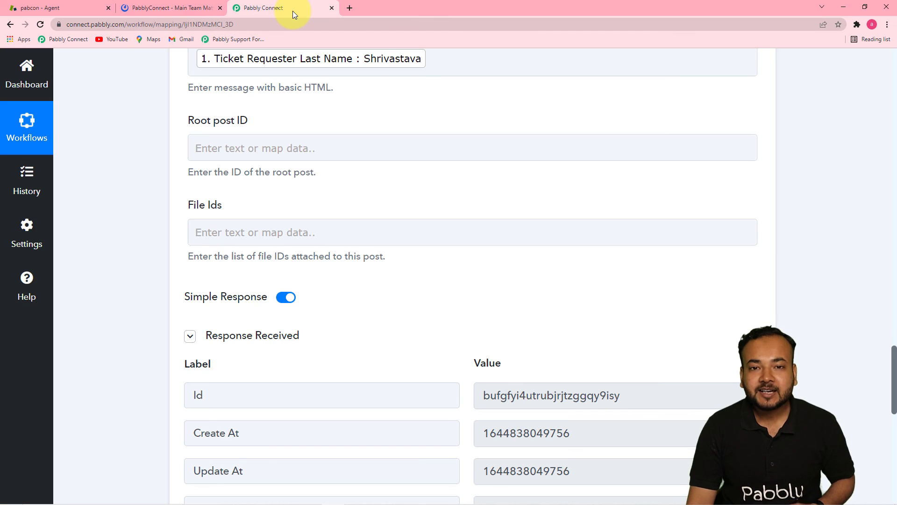